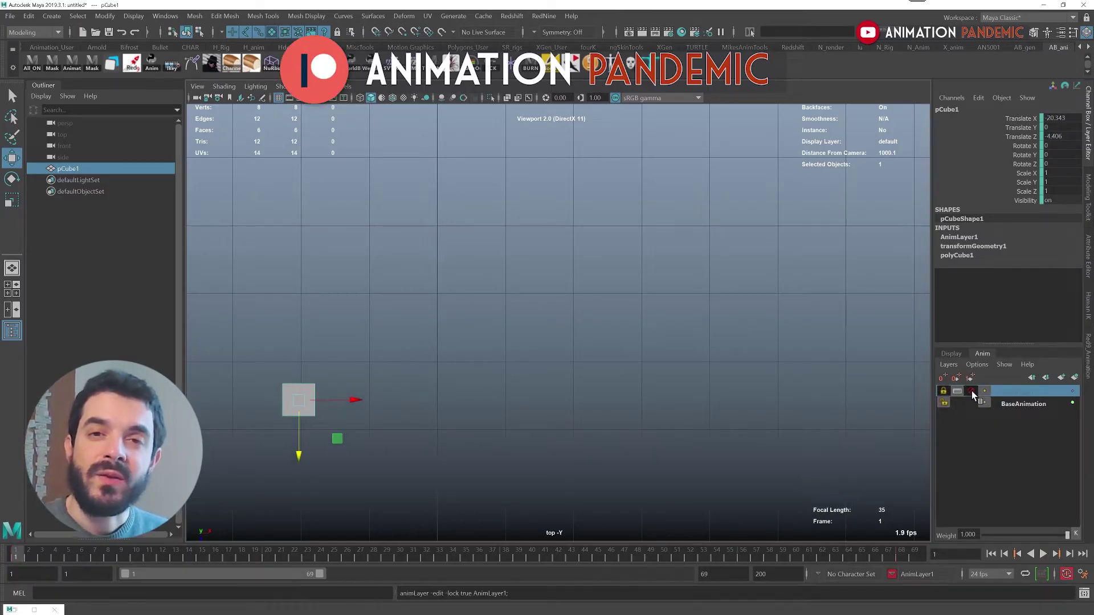
# Play the layered cube demo, check frames 38 and 56, and enter AnimLayer1 weight .35.
pyautogui.scroll(3, 558, 322)
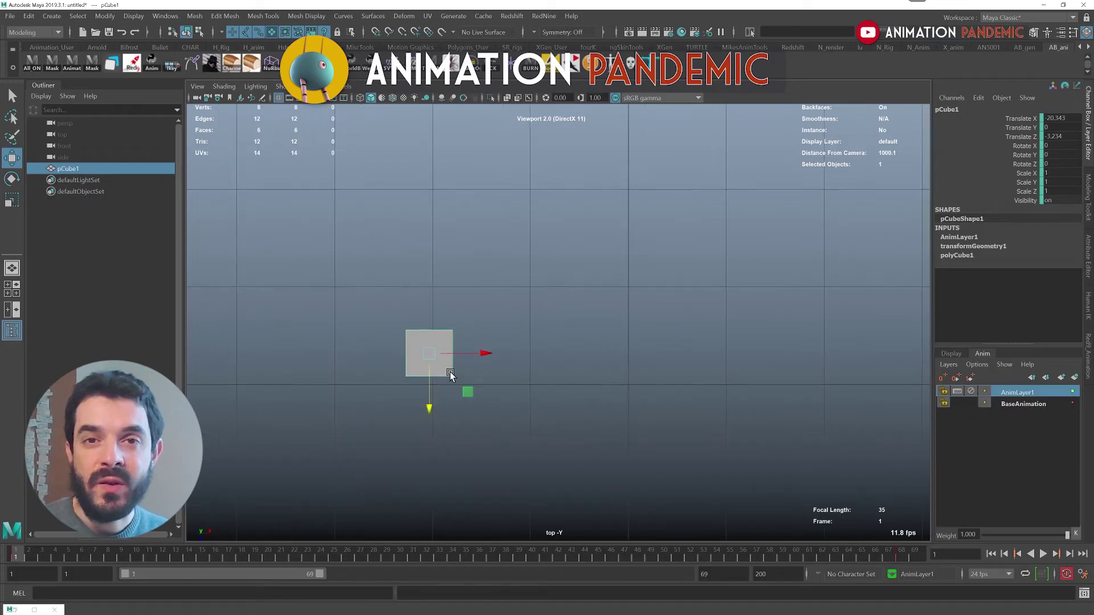
pyautogui.click(941, 378)
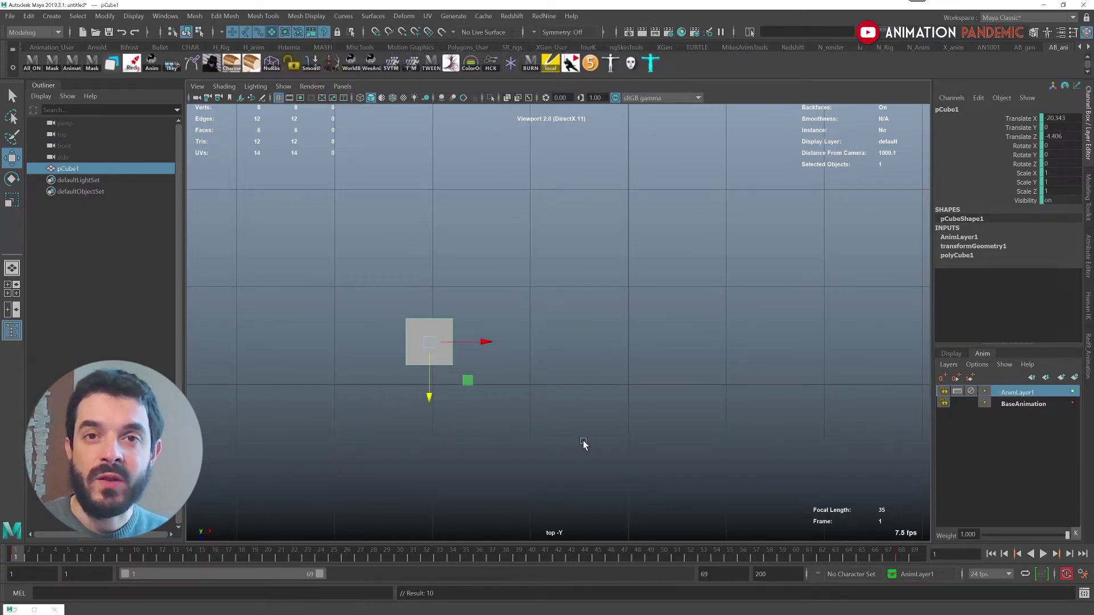
pyautogui.hotkey('alt', 'v')
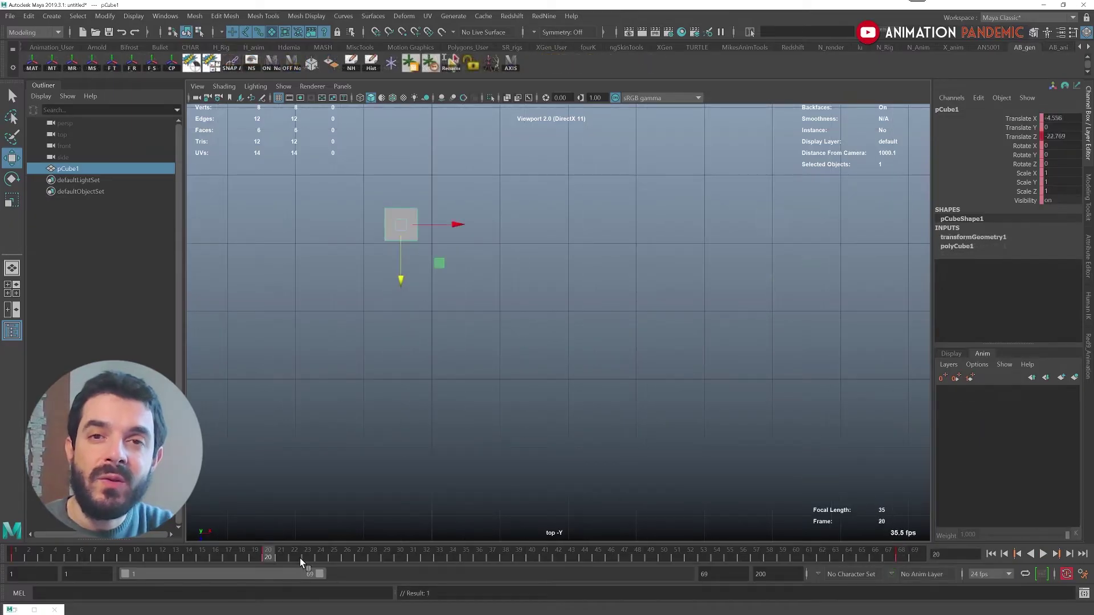
pyautogui.moveTo(303, 561); pyautogui.dragTo(544, 563)
pyautogui.hotkey('alt', '.')
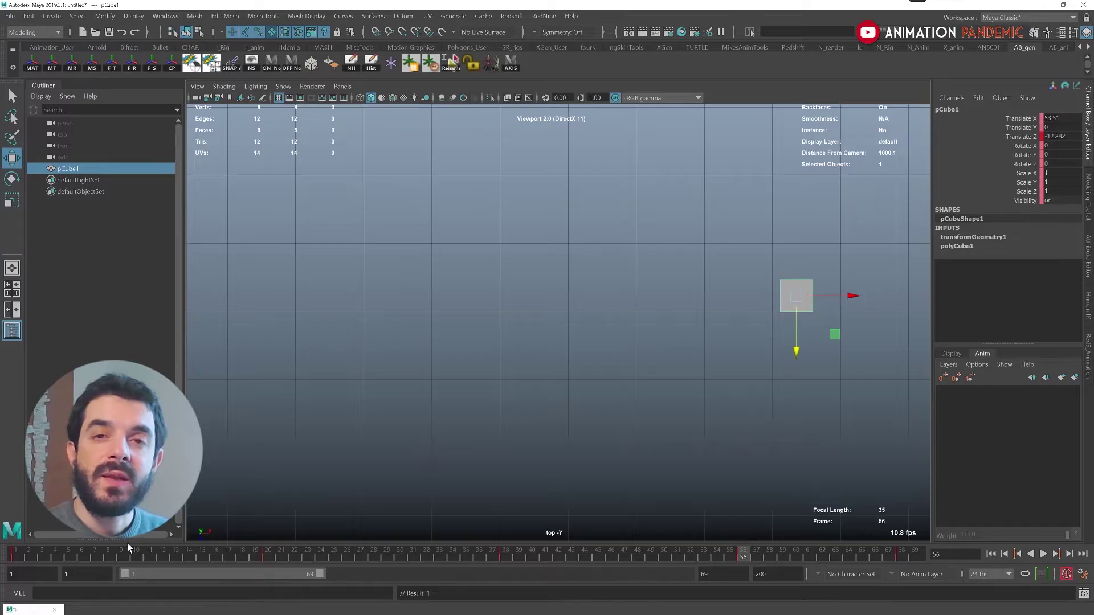
pyautogui.hotkey('alt', 'v')
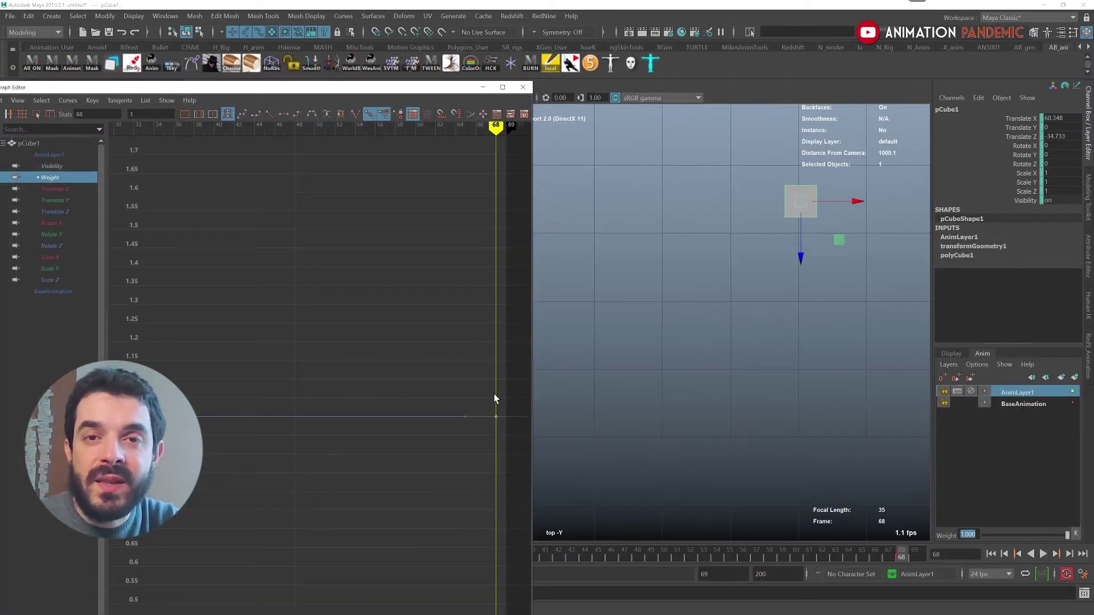
pyautogui.write('.35')
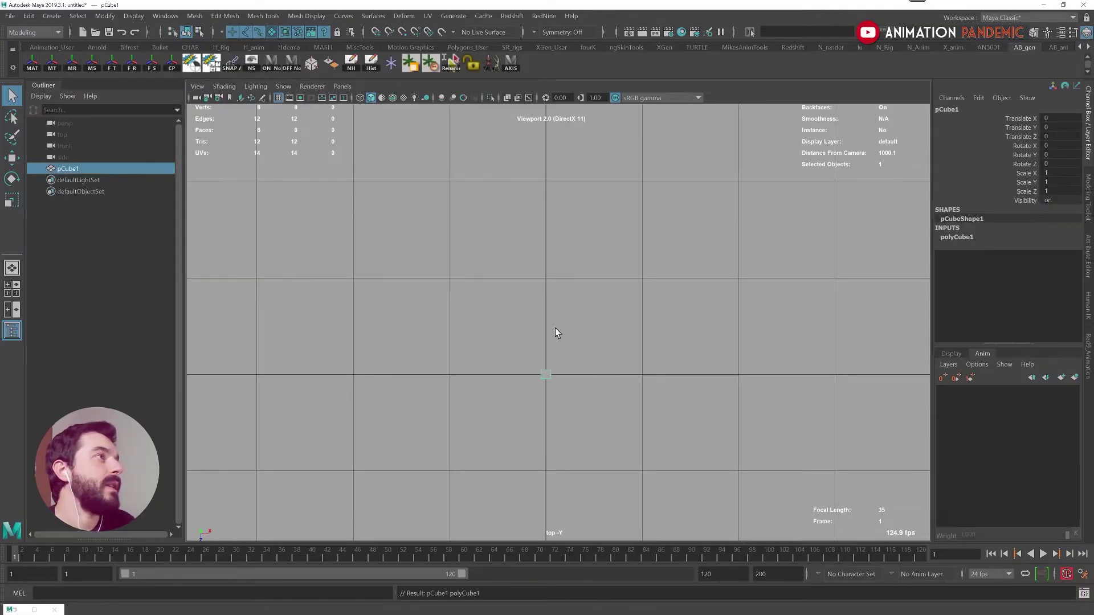
# Switch the viewport background to a gradient.
pyautogui.press('w')
pyautogui.hotkey('alt', 'b')
pyautogui.hotkey('alt', 'b')
pyautogui.hotkey('alt', 'b')
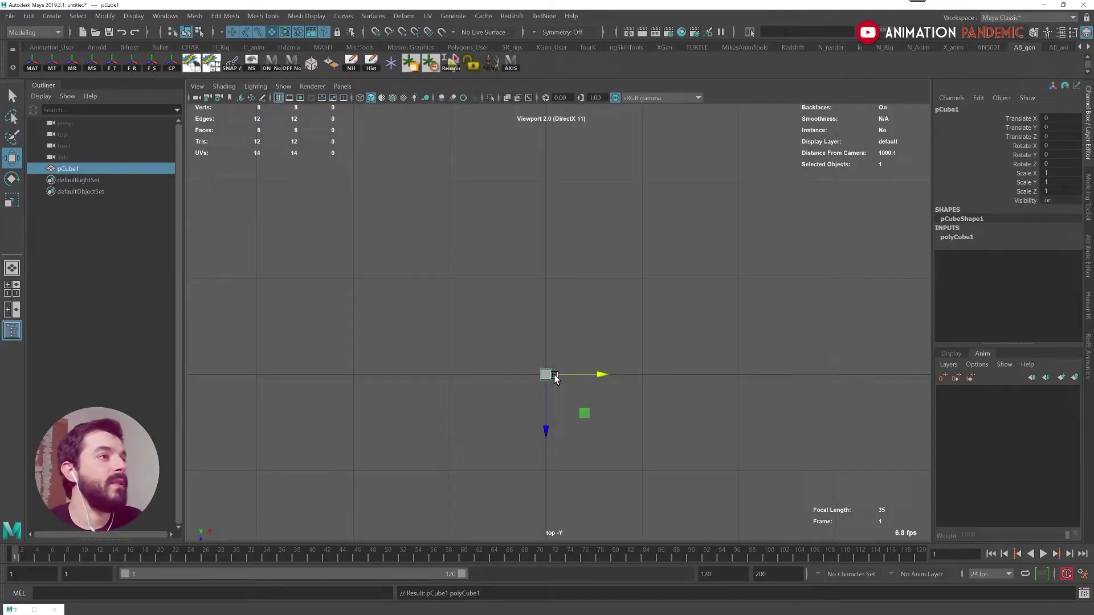
pyautogui.hotkey('alt', 'b')
pyautogui.hotkey('alt', 'b')
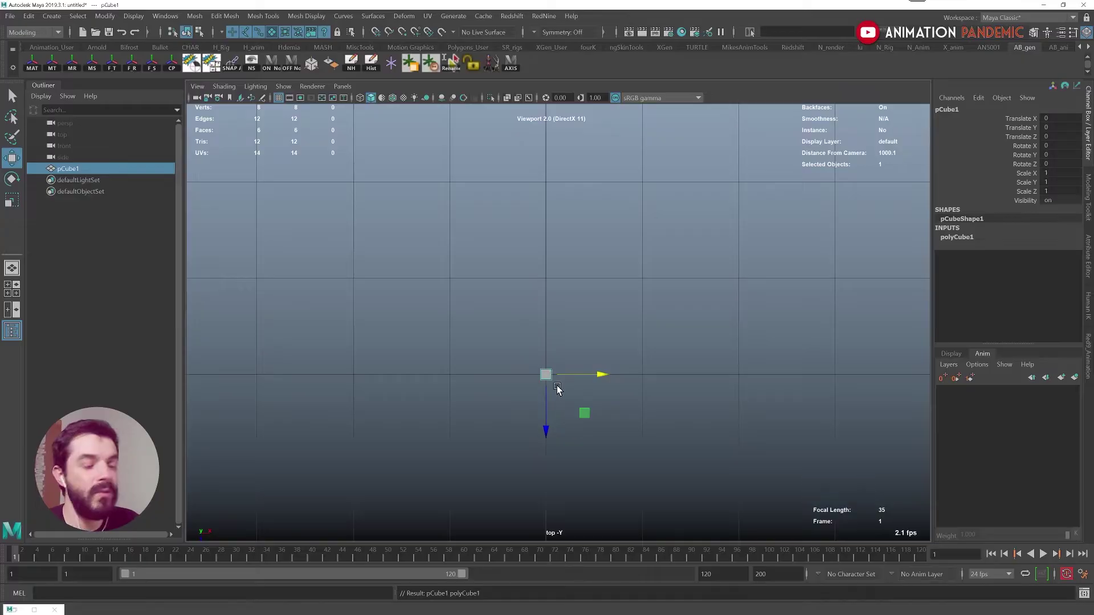
# Key the cube's start position, slide it right in X and key frame 120, then play.
pyautogui.press('r')
pyautogui.moveTo(543, 382); pyautogui.dragTo(632, 377)
pyautogui.press('w')
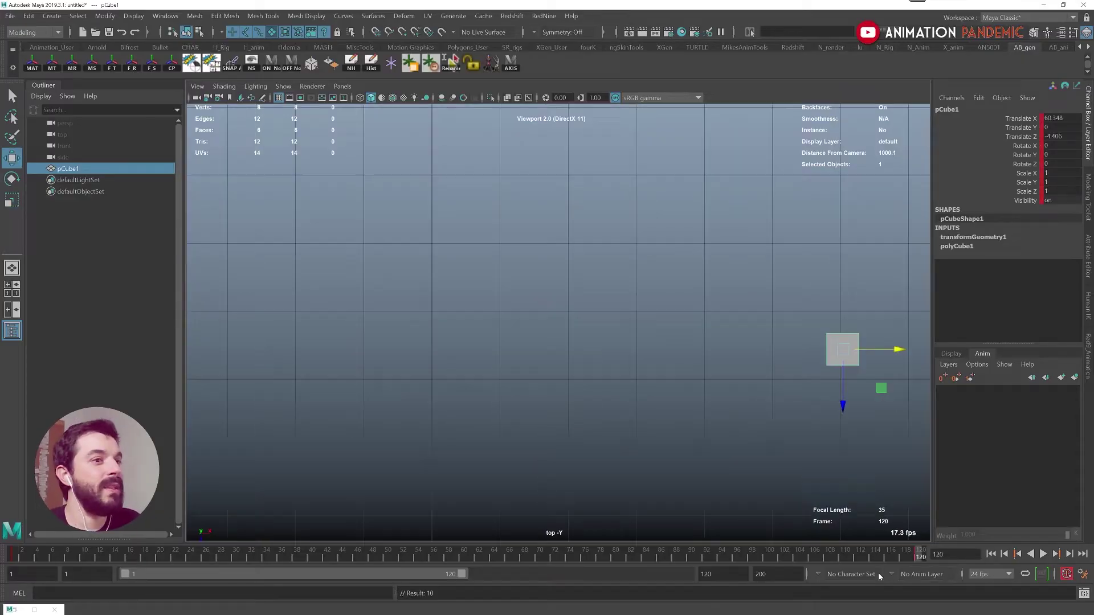
pyautogui.hotkey('alt', 'shift', 'v')
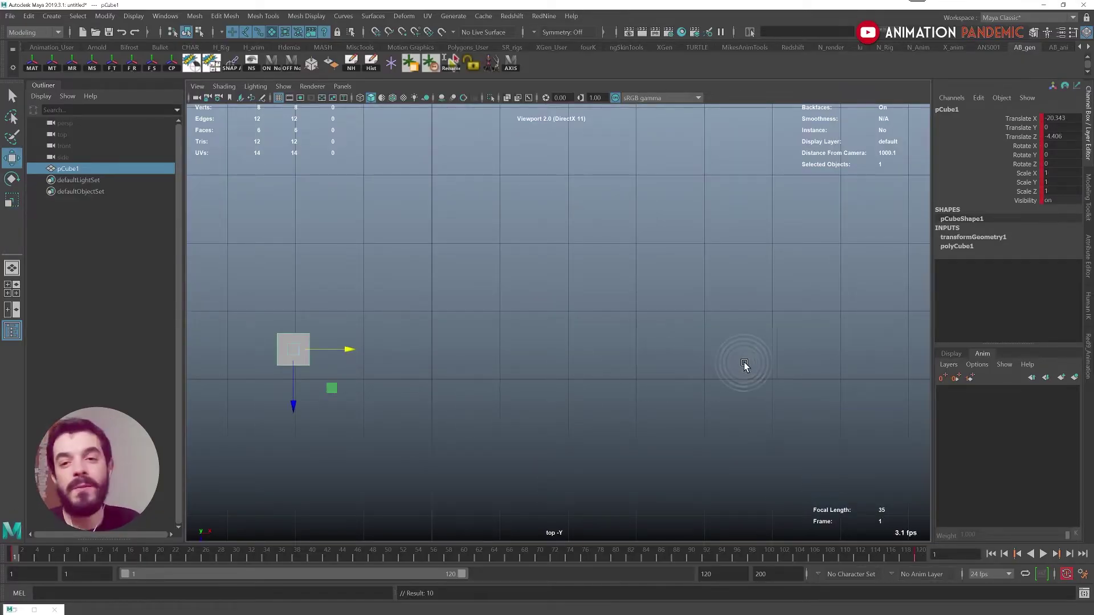
pyautogui.hotkey('alt', 'v')
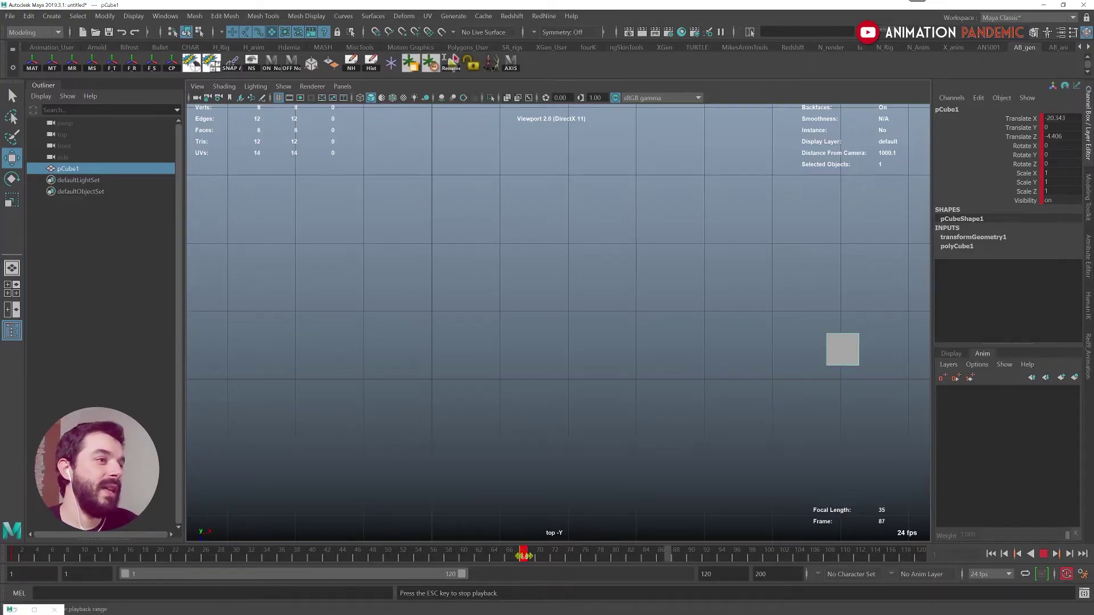
# Set the playback end frame to 69 and deselect the cube.
pyautogui.write('69')
pyautogui.press('Return')
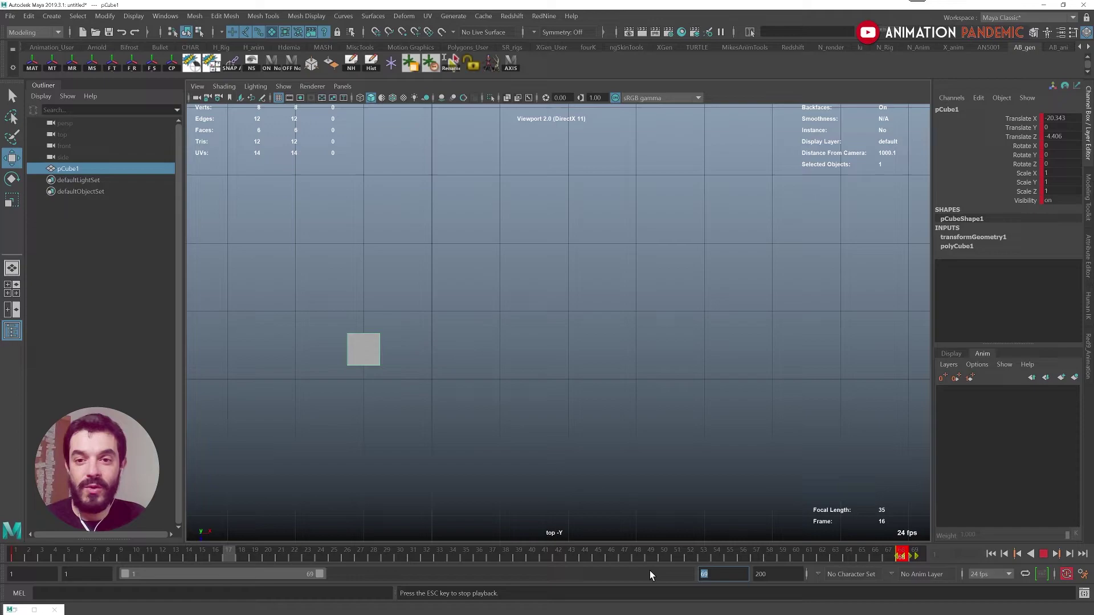
pyautogui.click(891, 281)
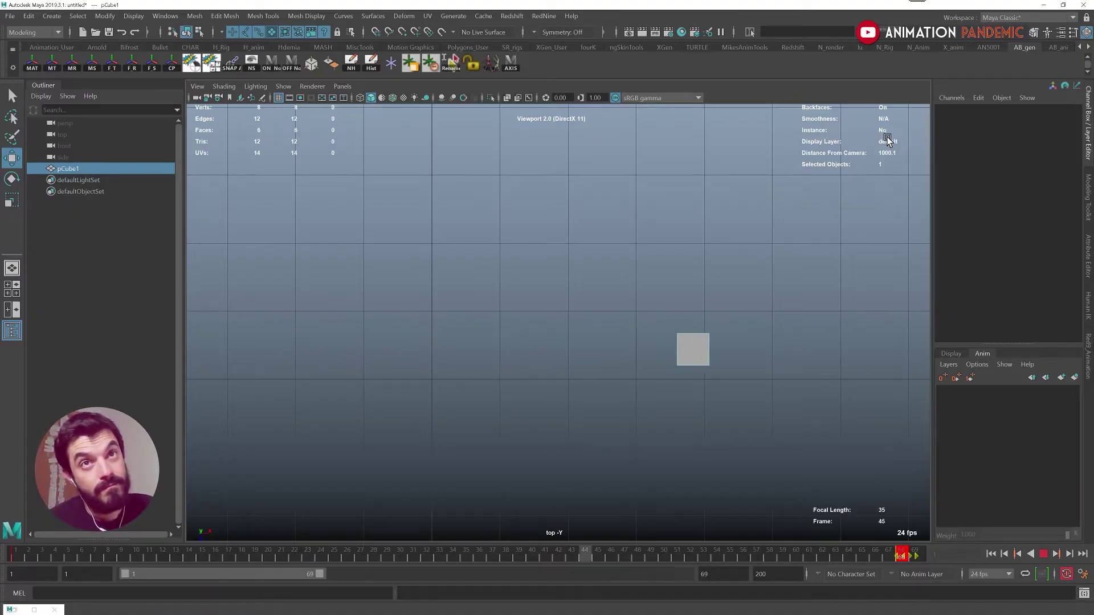
# Stop playback around frame 22.
pyautogui.press('Escape')
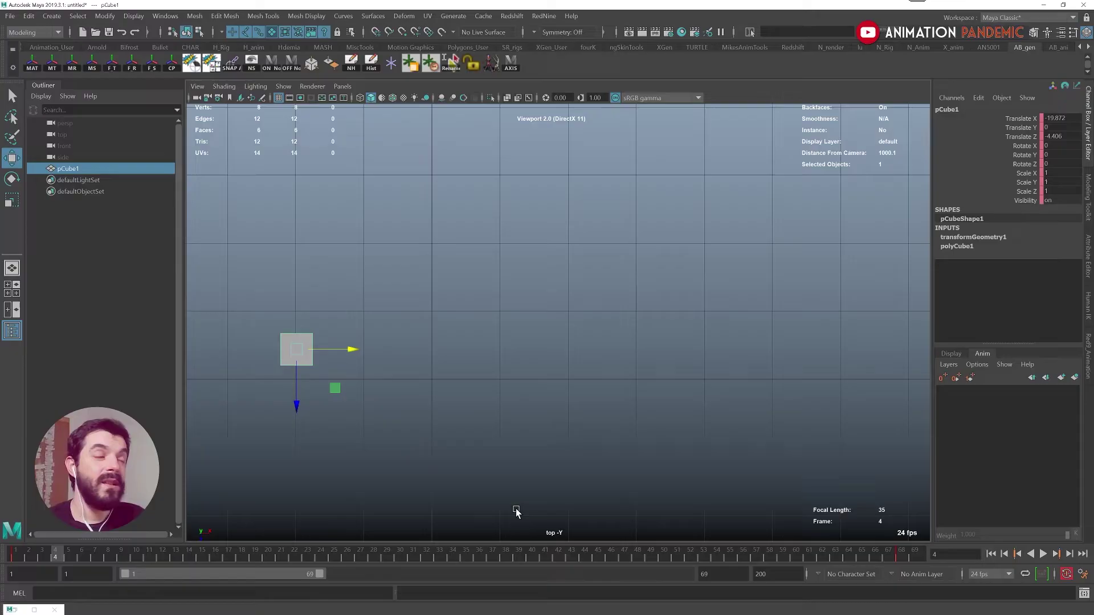
pyautogui.hotkey('alt', 'v')
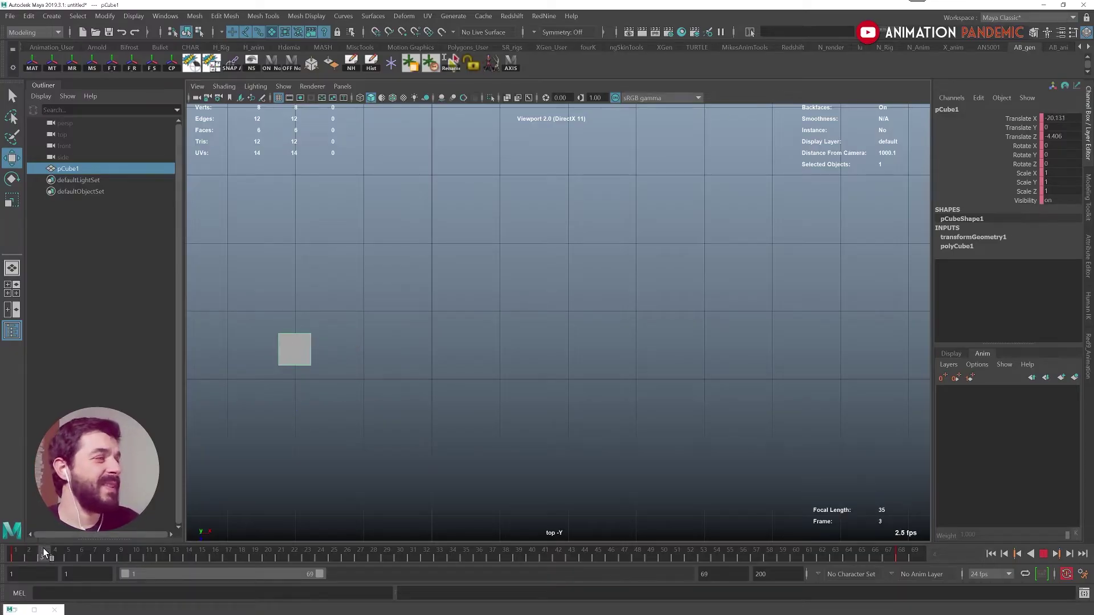
pyautogui.press('Escape')
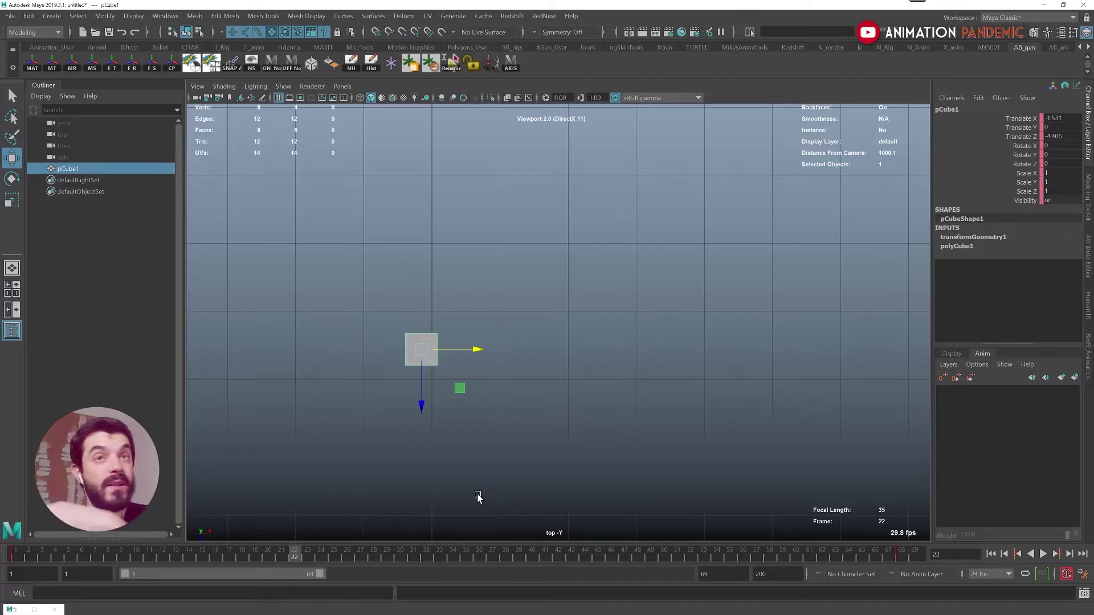
# Key the cube up in Z at frame 20, down at 38, and up again at 56.
pyautogui.moveTo(190, 556); pyautogui.dragTo(268, 553)
pyautogui.moveTo(416, 404); pyautogui.dragTo(425, 292)
pyautogui.moveTo(300, 558); pyautogui.dragTo(506, 556)
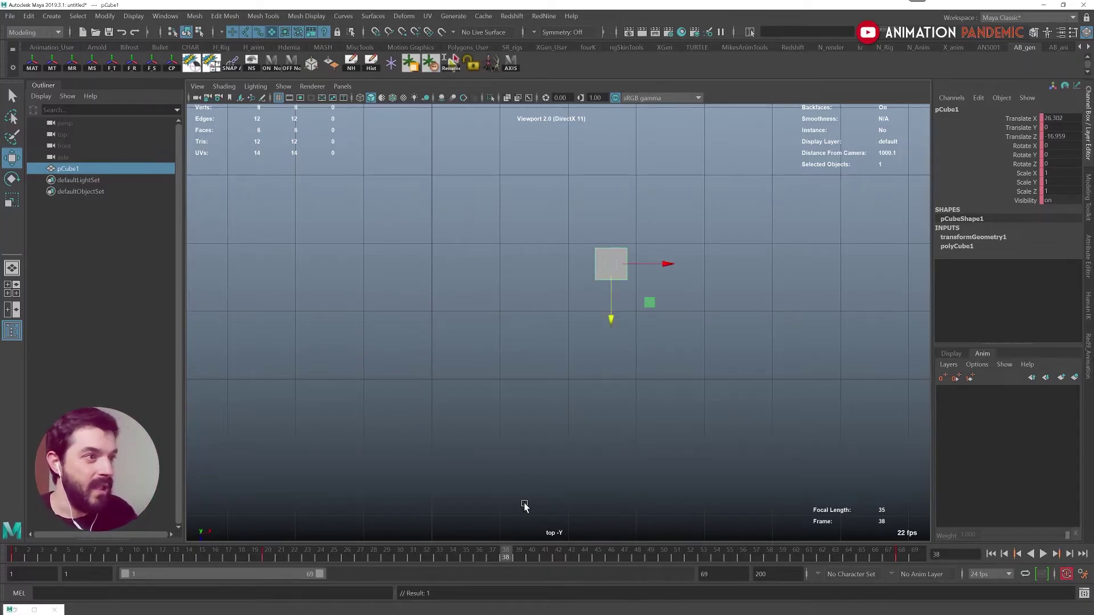
pyautogui.moveTo(609, 317); pyautogui.dragTo(652, 533)
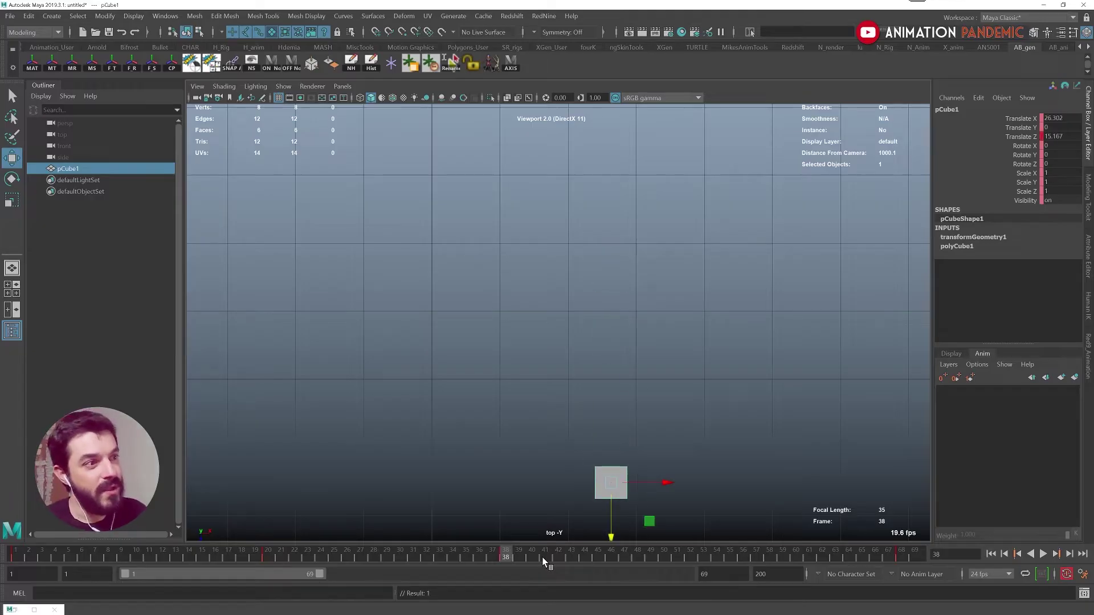
pyautogui.moveTo(544, 561); pyautogui.dragTo(741, 553)
pyautogui.moveTo(795, 452); pyautogui.dragTo(788, 343)
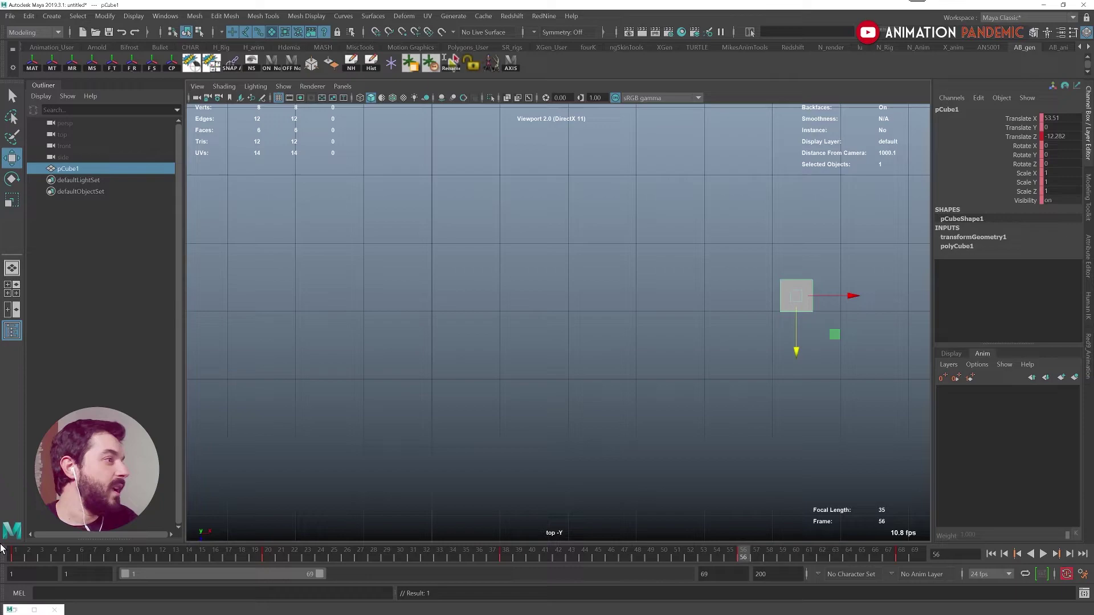
pyautogui.hotkey('alt', 'v')
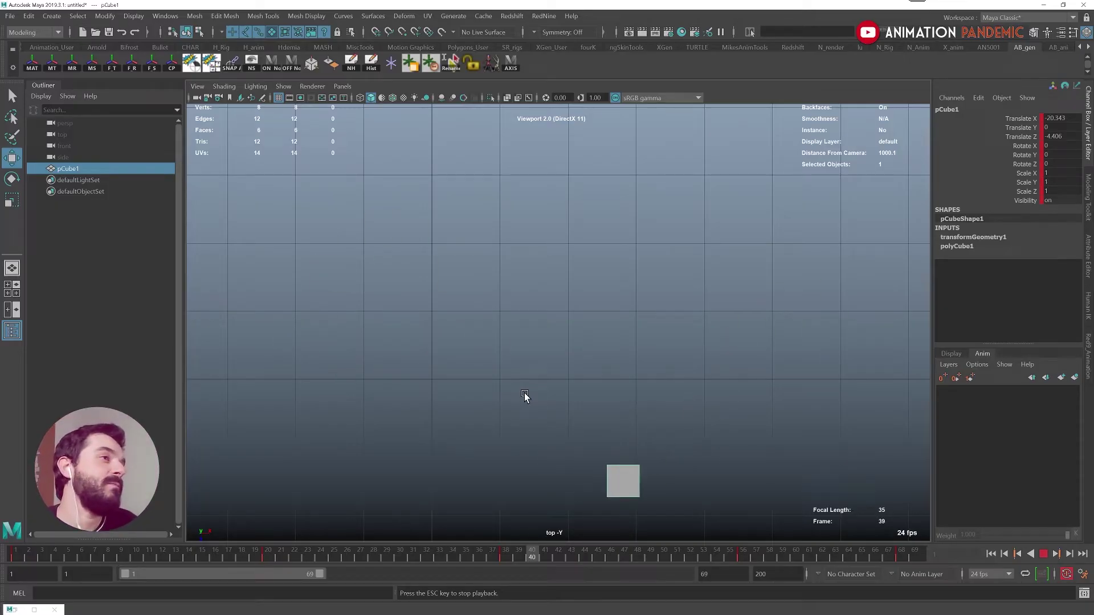
pyautogui.press('Escape')
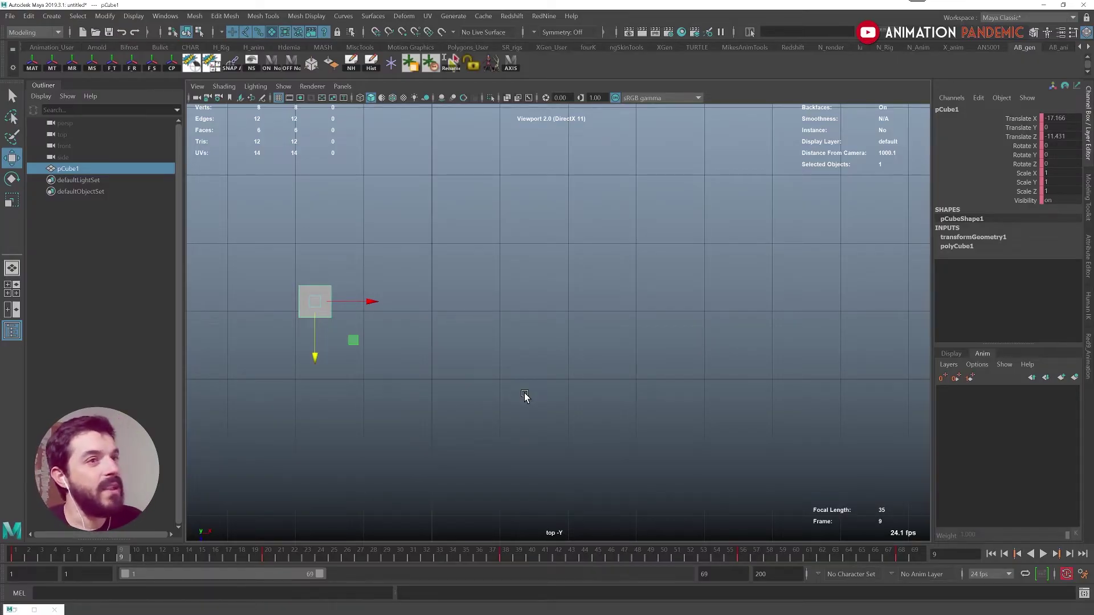
pyautogui.click(906, 553)
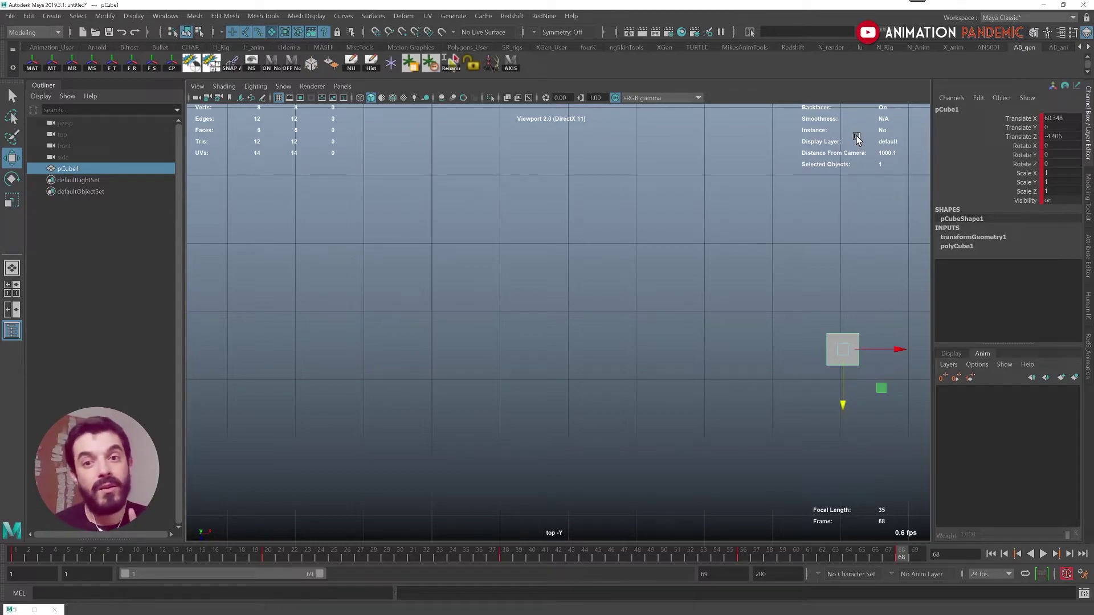
pyautogui.moveTo(790, 551); pyautogui.dragTo(757, 546)
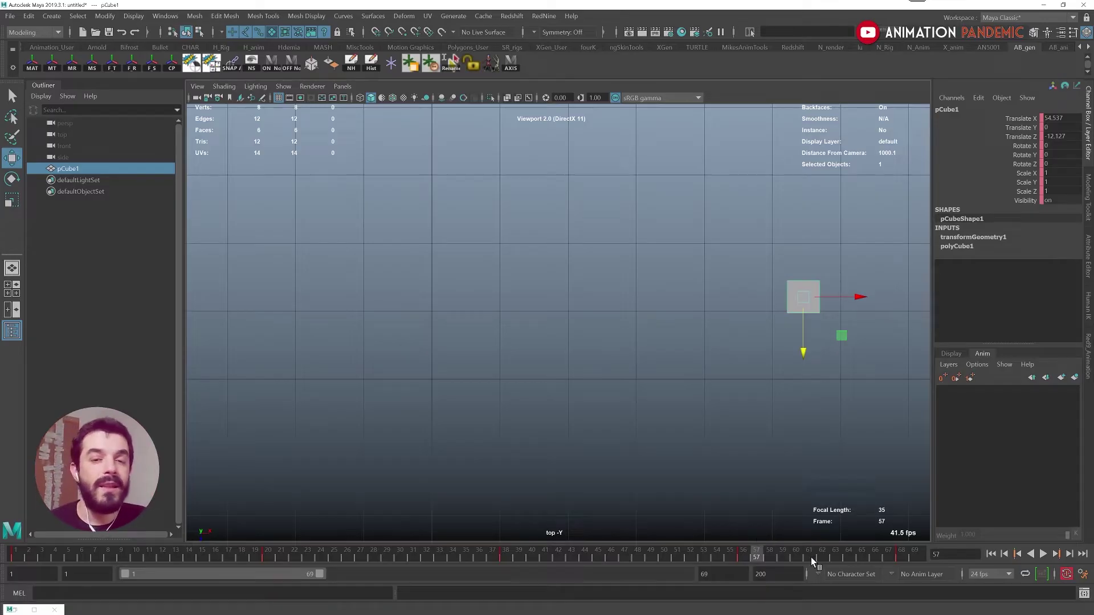
pyautogui.click(901, 548)
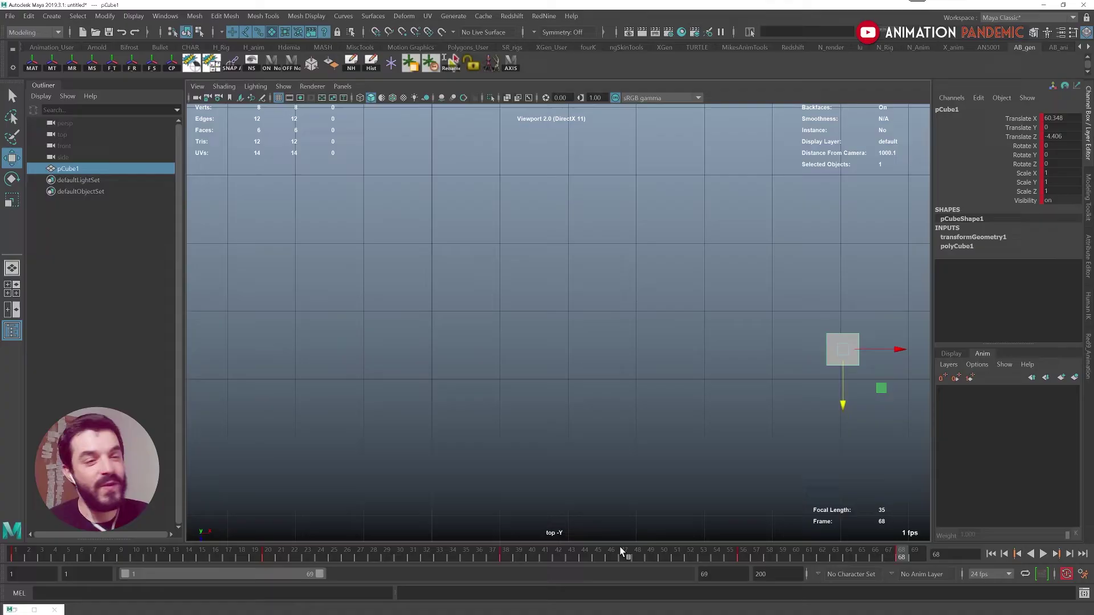
pyautogui.moveTo(318, 555); pyautogui.dragTo(894, 549)
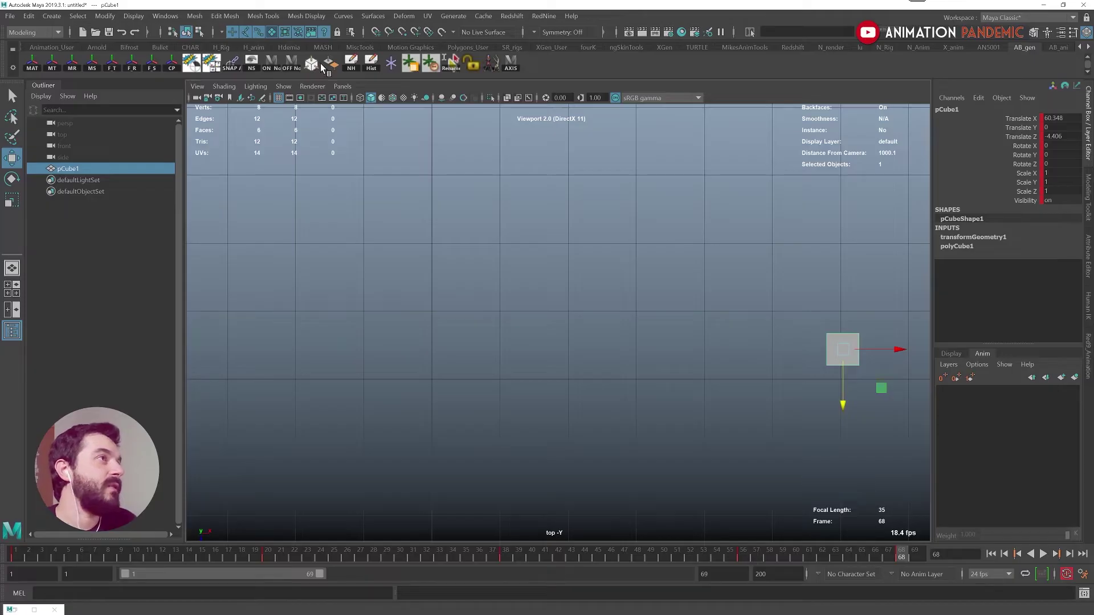
# In the Graph Editor, frame the curves and select all five Translate Z keys, then close it.
pyautogui.click(1057, 47)
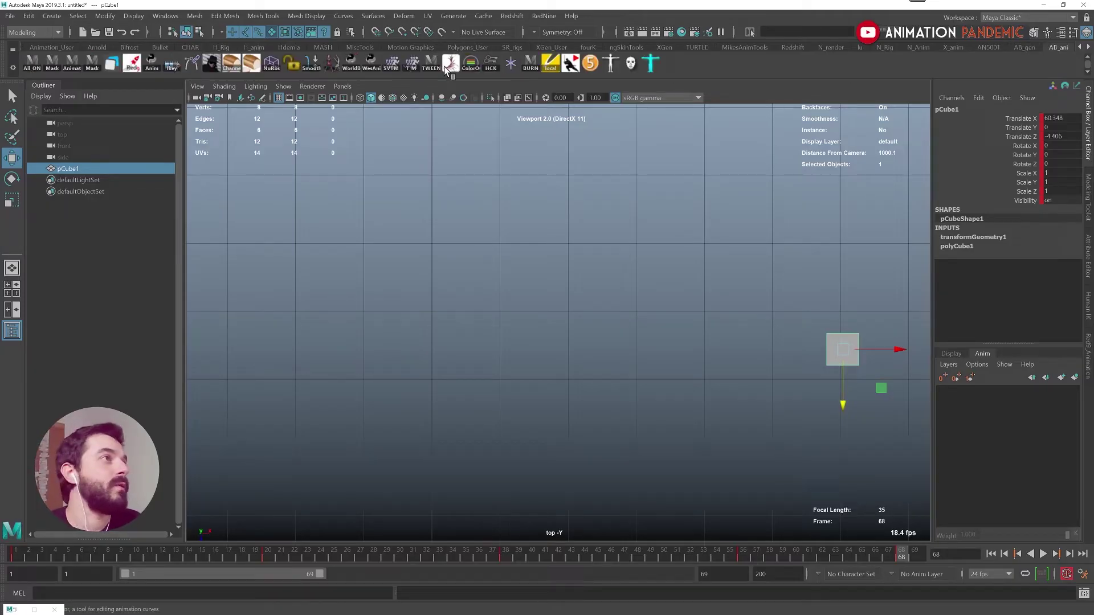
pyautogui.click(447, 65)
pyautogui.press('a')
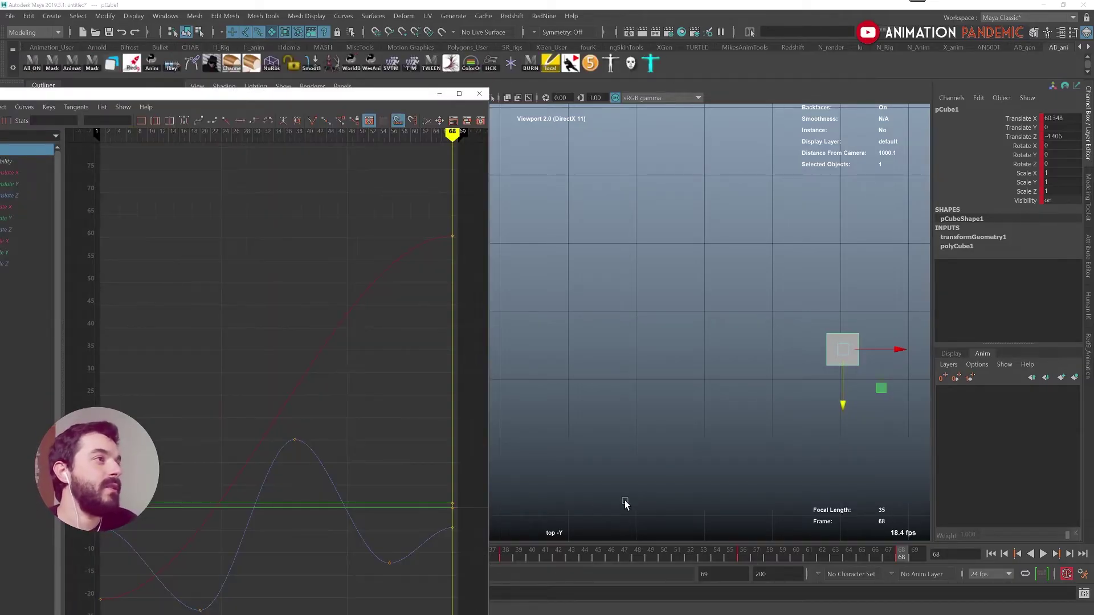
pyautogui.click(14, 186)
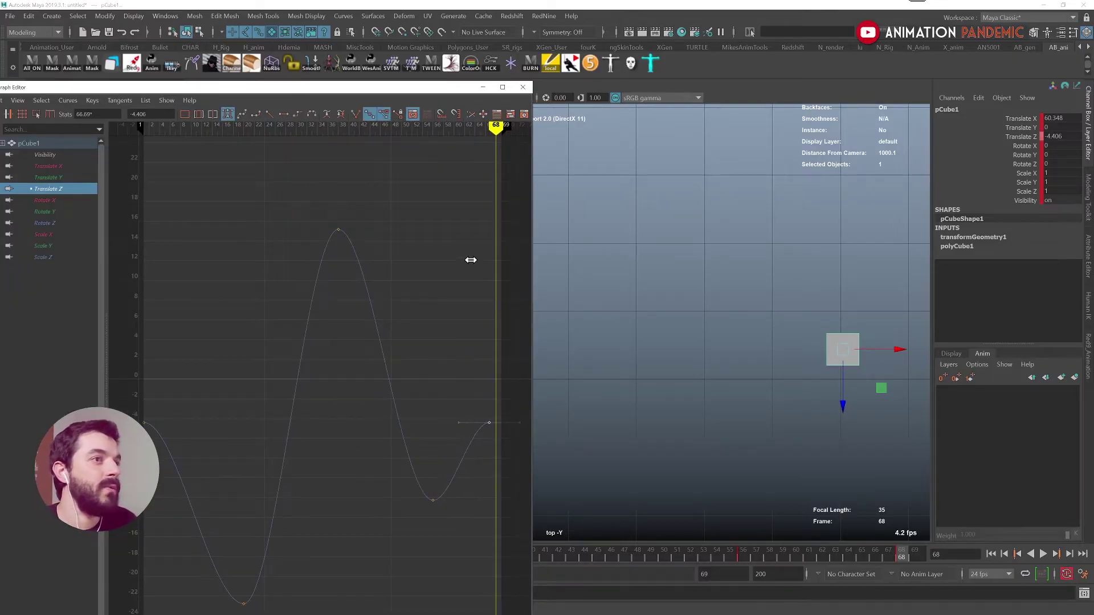
pyautogui.keyDown('alt'); pyautogui.moveTo(467, 335); pyautogui.dragTo(410, 456, button='right'); pyautogui.keyUp('alt')
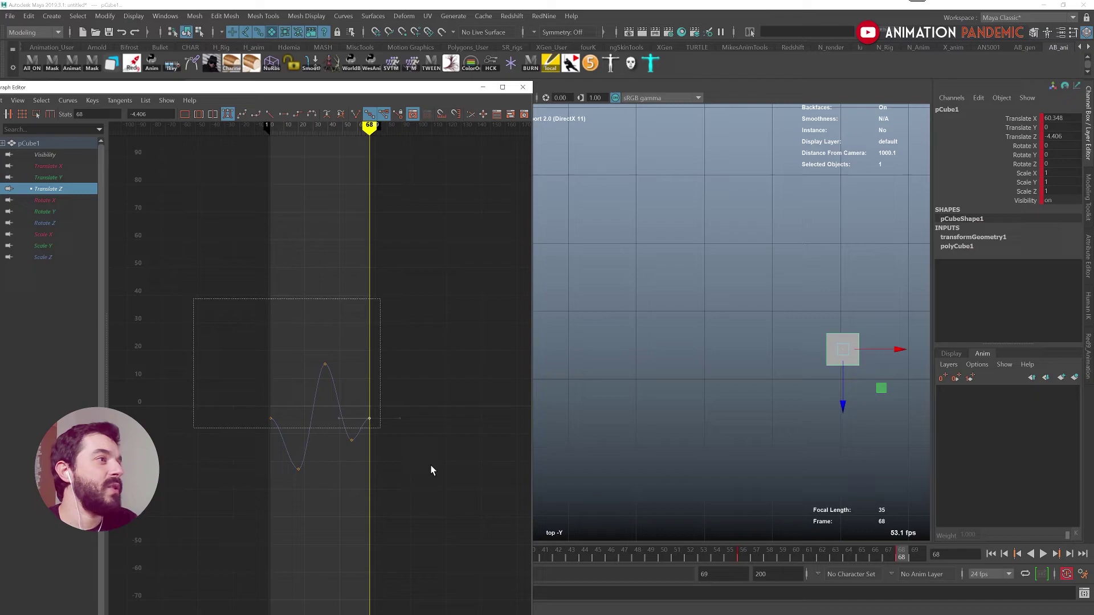
pyautogui.moveTo(193, 299); pyautogui.dragTo(431, 470)
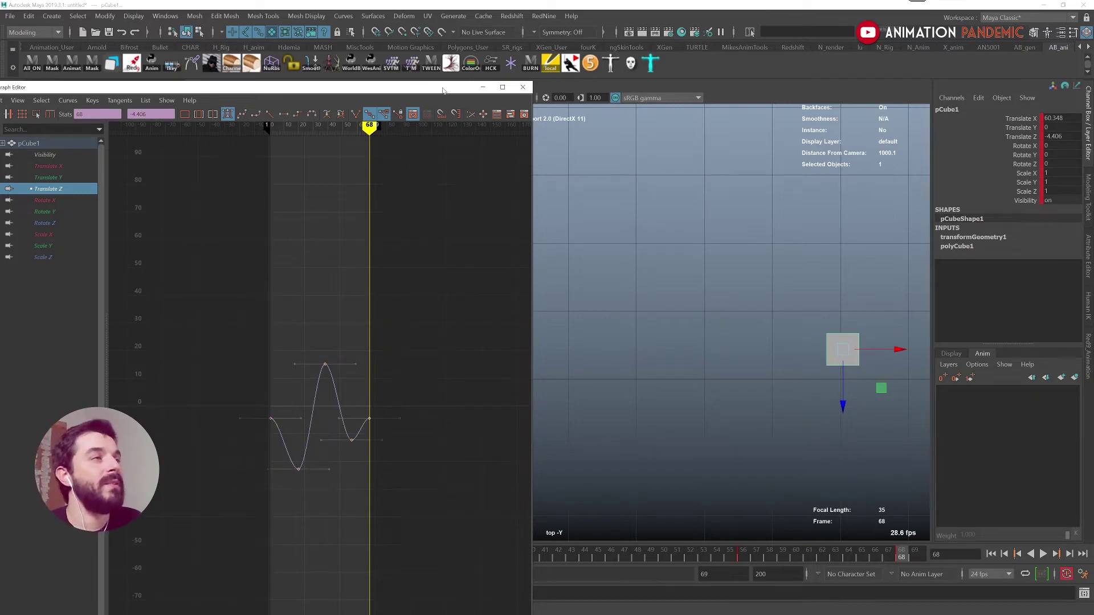
pyautogui.click(481, 88)
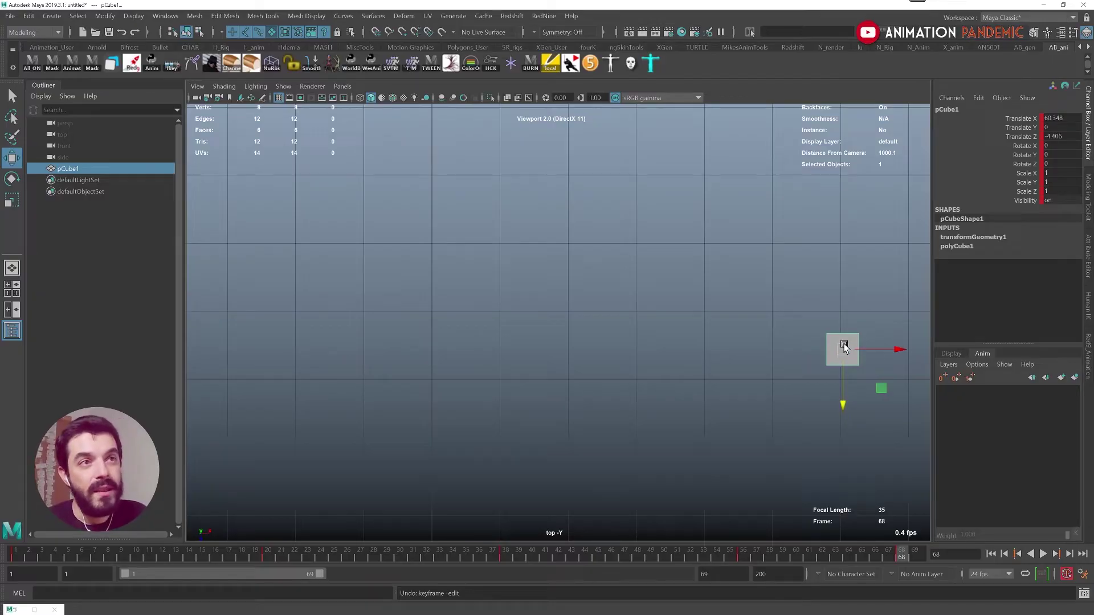
# Create AnimLayer1 from the selected cube and scrub back a few frames.
pyautogui.click(1075, 378)
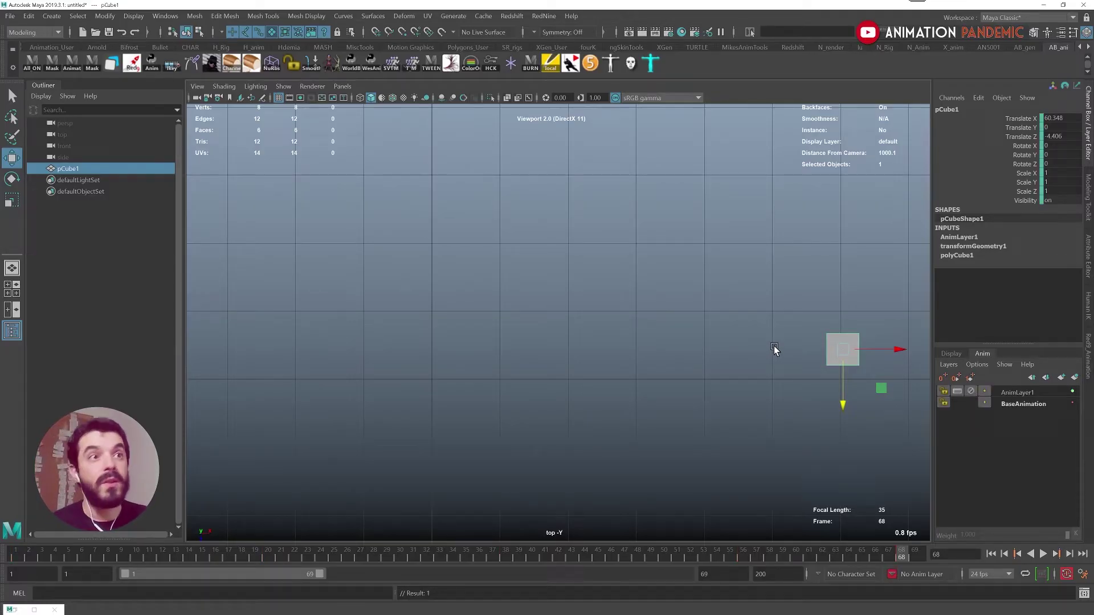
pyautogui.press('super+plus')
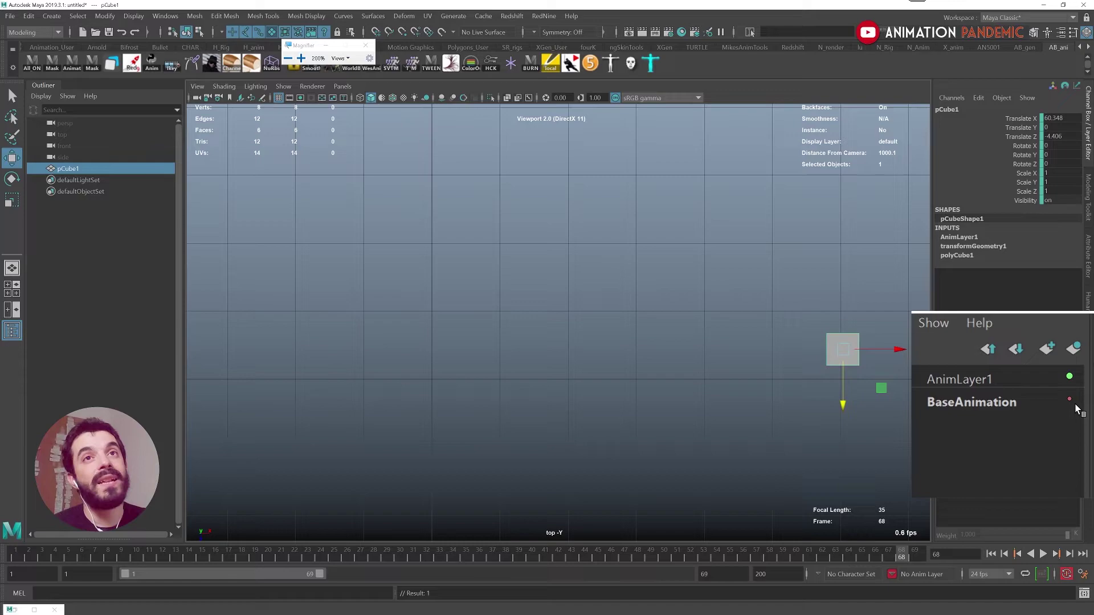
pyautogui.press('super+Escape')
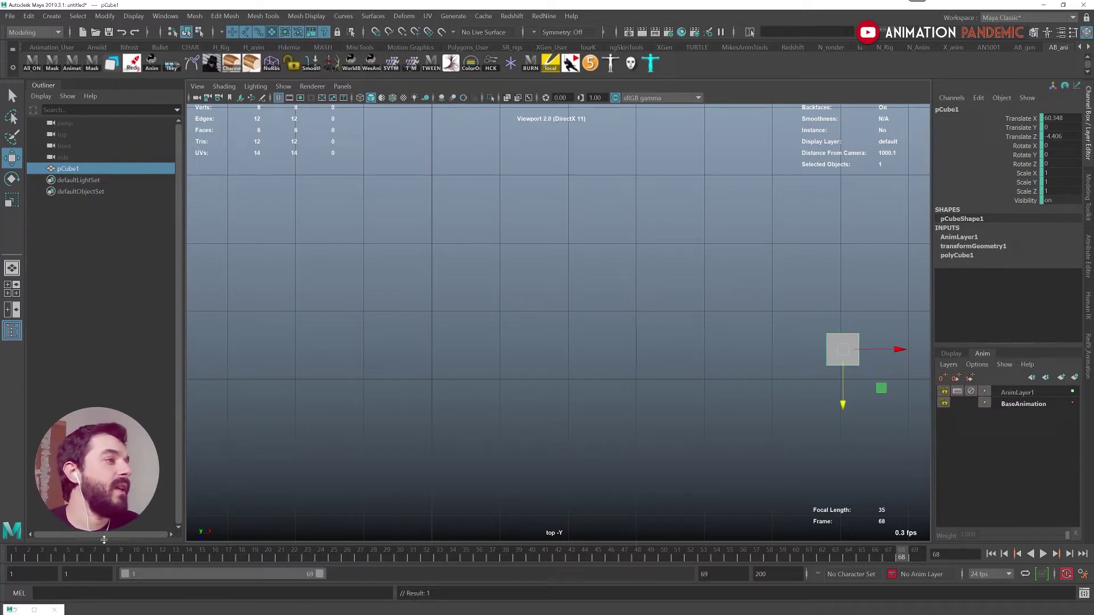
pyautogui.moveTo(919, 558); pyautogui.dragTo(869, 558)
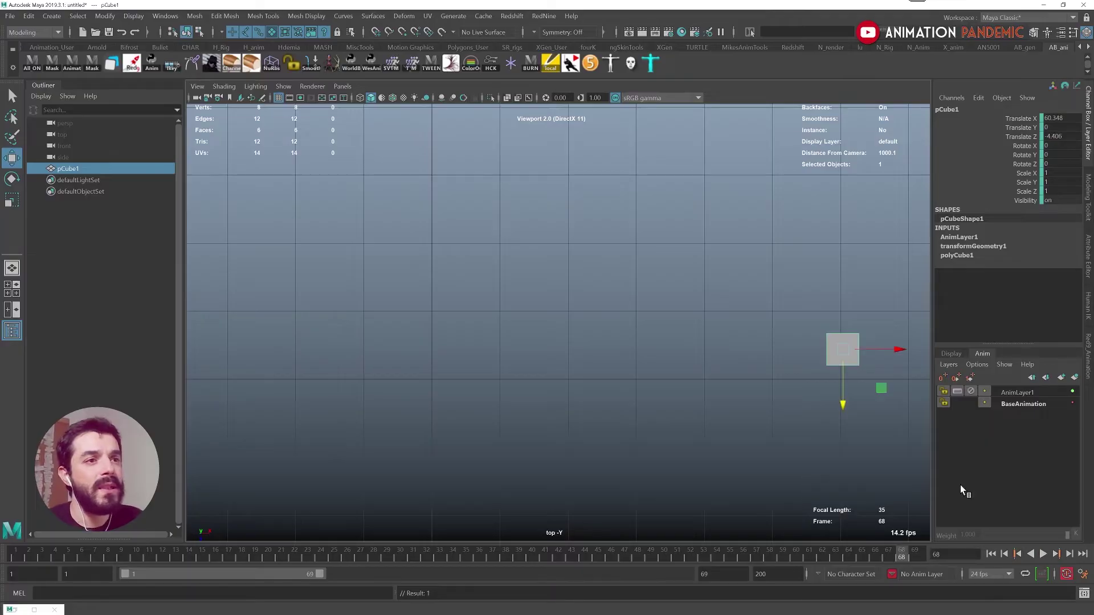
# Make AnimLayer1 active and move the cube along Z to -34.733.
pyautogui.click(1038, 404)
pyautogui.click(1022, 392)
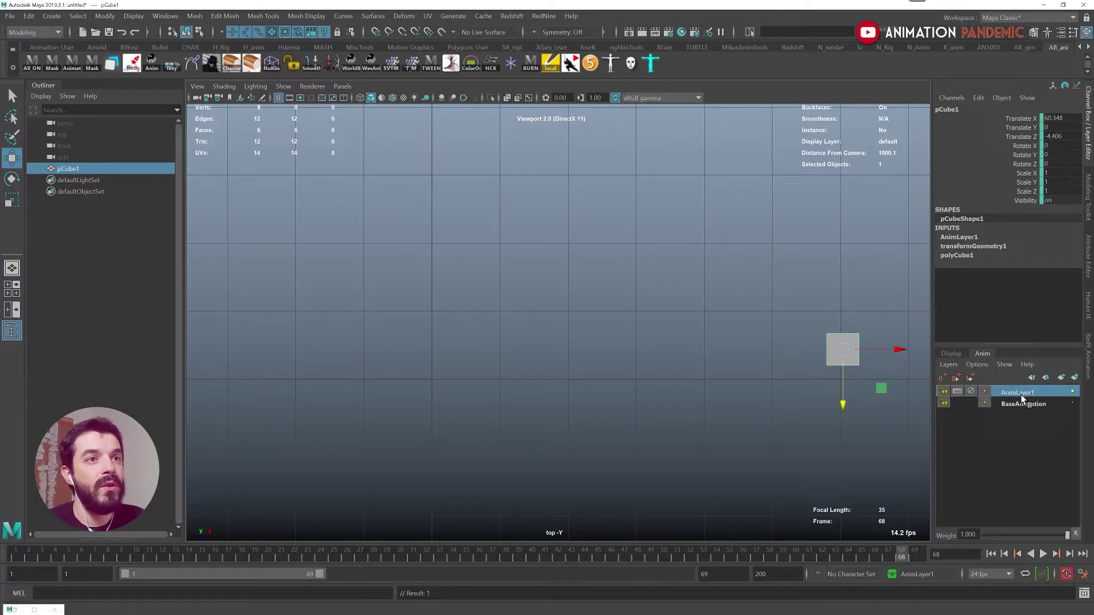
pyautogui.moveTo(843, 402); pyautogui.dragTo(845, 202)
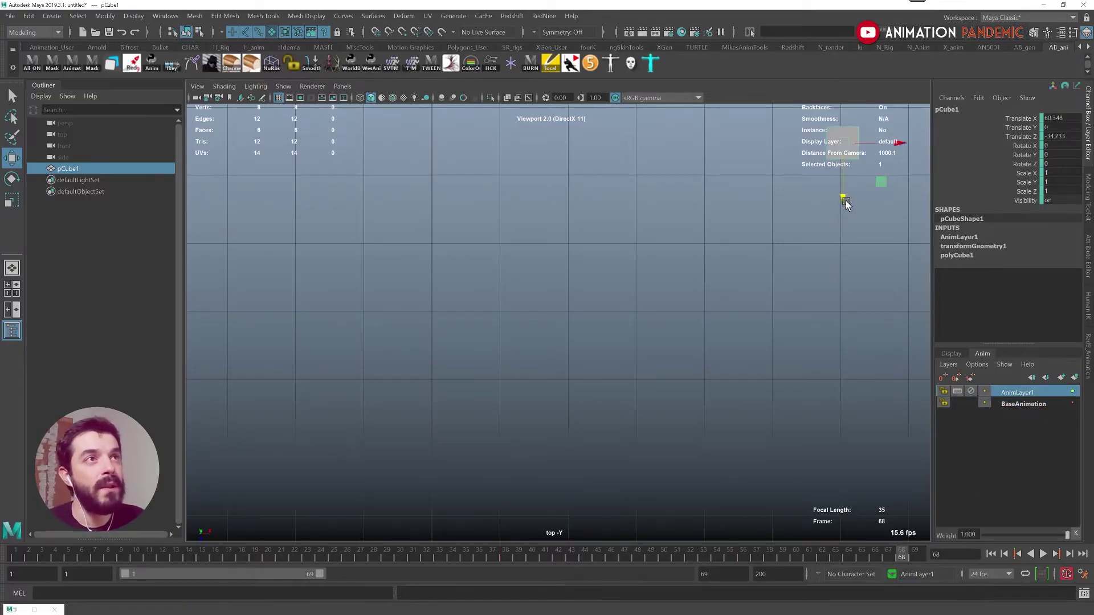
pyautogui.keyDown('alt'); pyautogui.moveTo(820, 220); pyautogui.dragTo(822, 294, button='middle'); pyautogui.keyUp('alt')
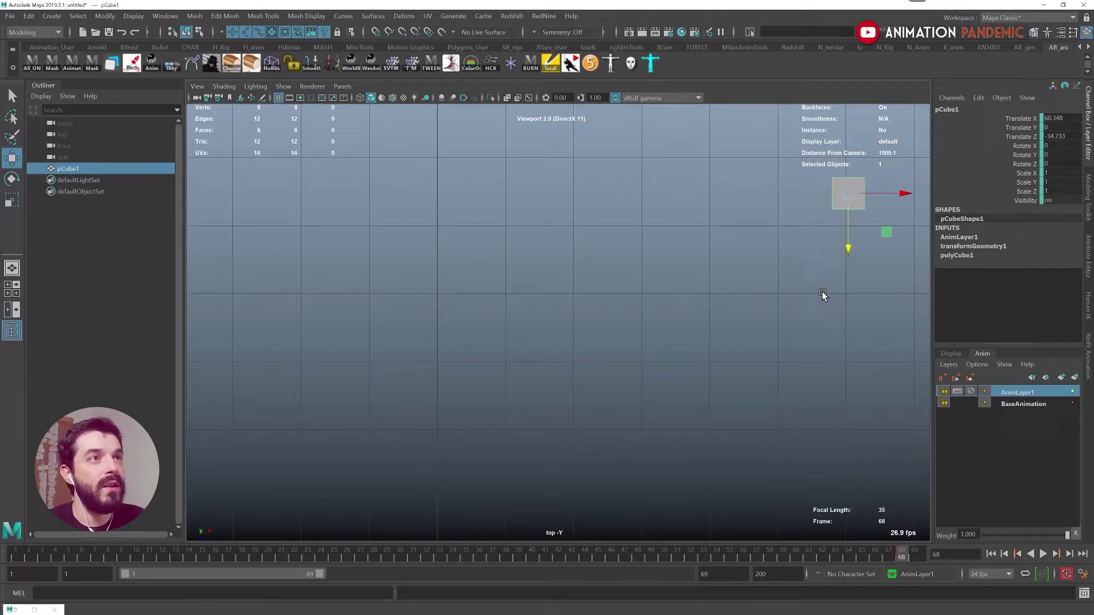
# Play the layered animation and compare frames 1 and 68.
pyautogui.hotkey('alt', 'v')
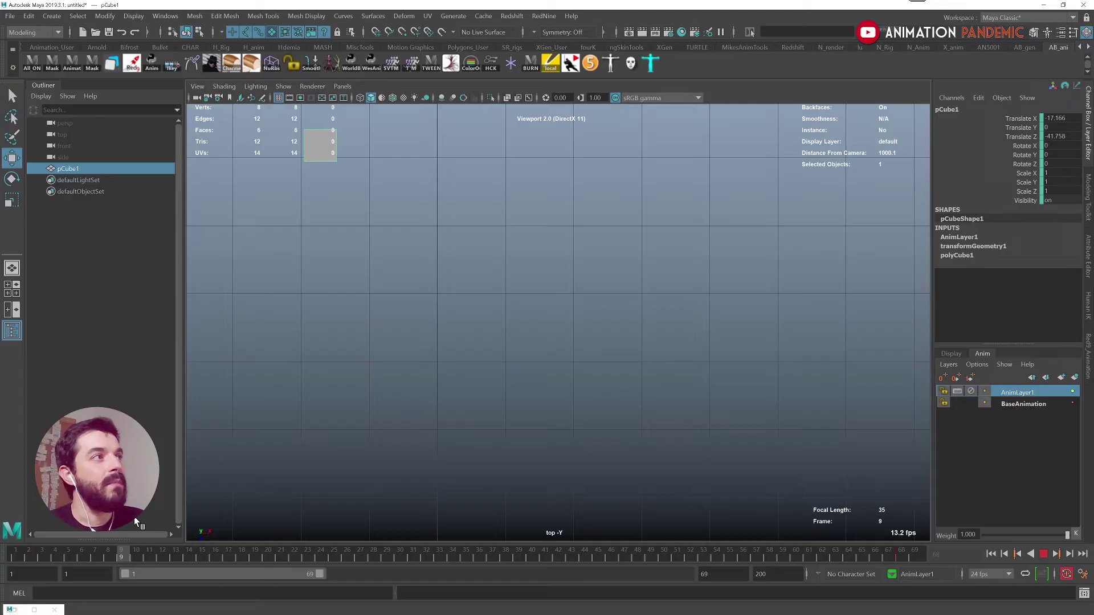
pyautogui.hotkey('alt', 'v')
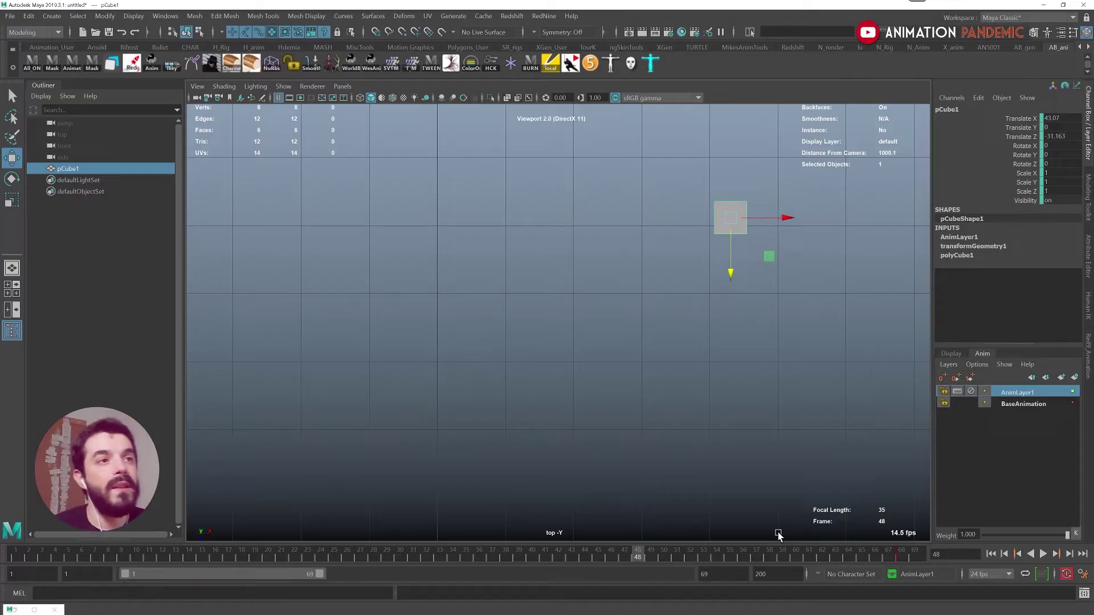
pyautogui.click(898, 554)
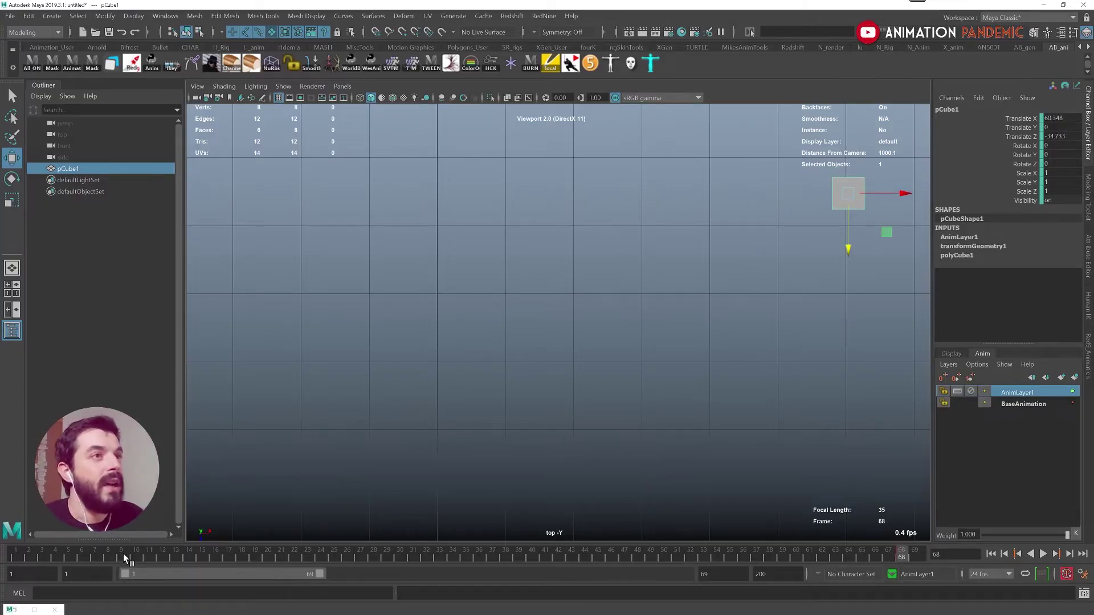
pyautogui.moveTo(124, 554); pyautogui.dragTo(16, 554)
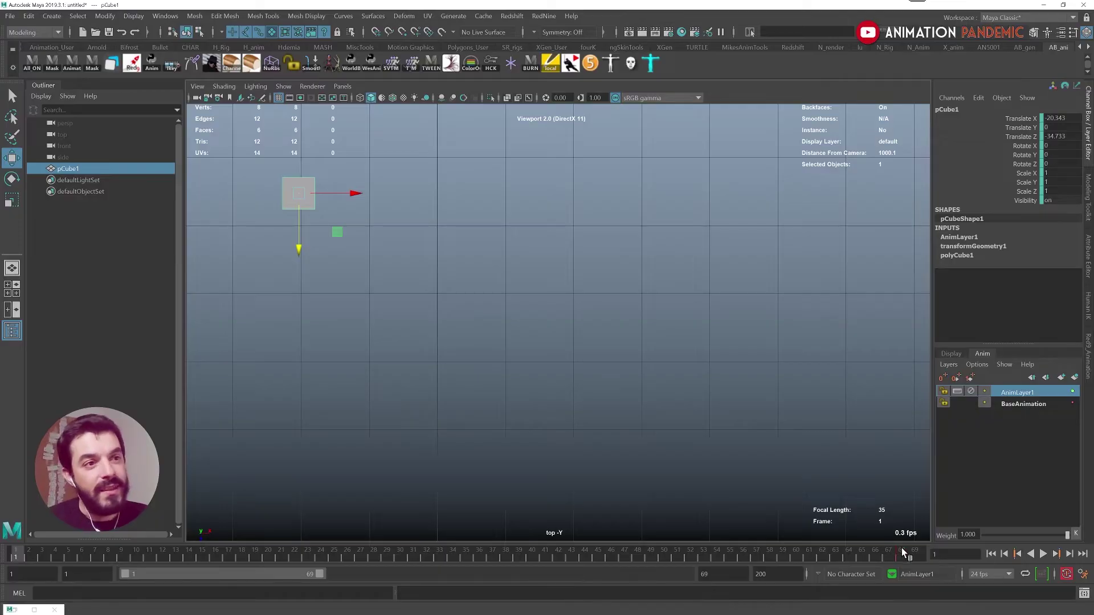
pyautogui.click(902, 552)
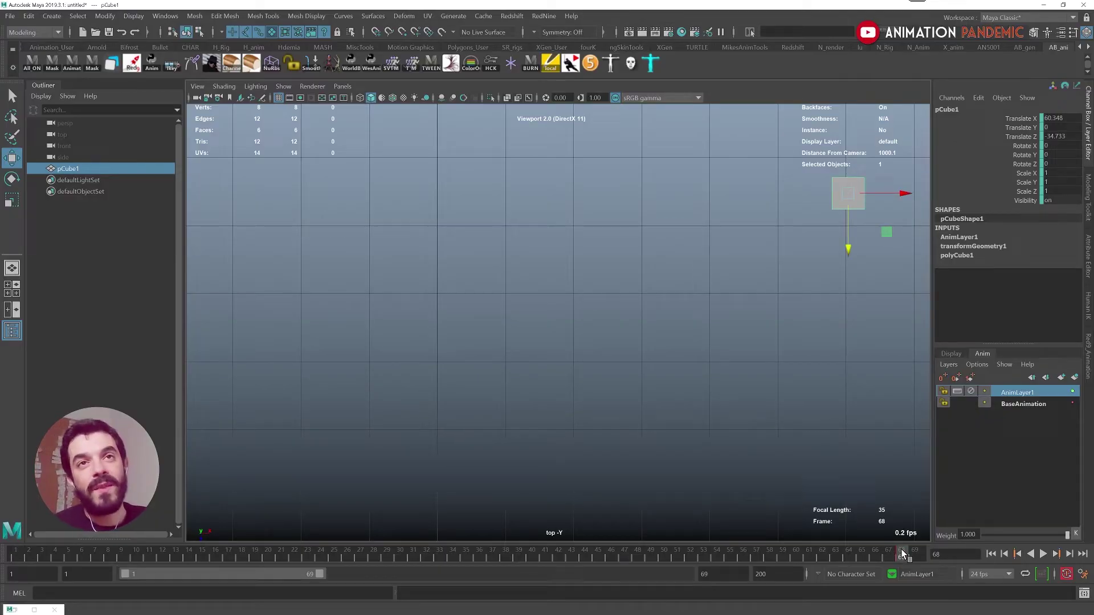
pyautogui.hotkey('alt', 'shift', 'v')
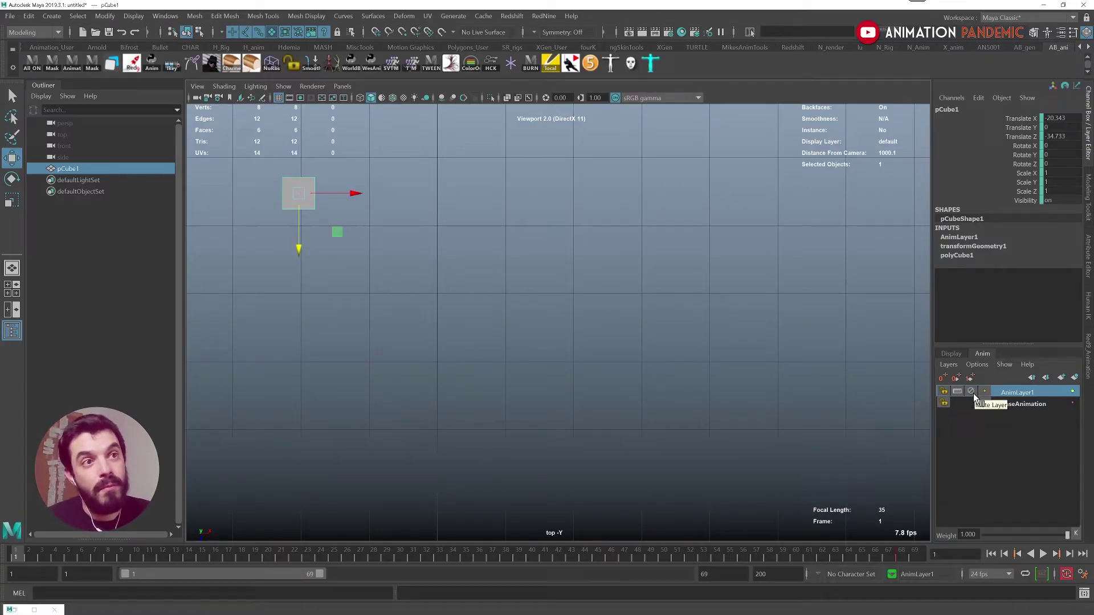
# Mute and unmute AnimLayer1, unlock it, and drag the cube down to Z 3.234.
pyautogui.press('super+plus')
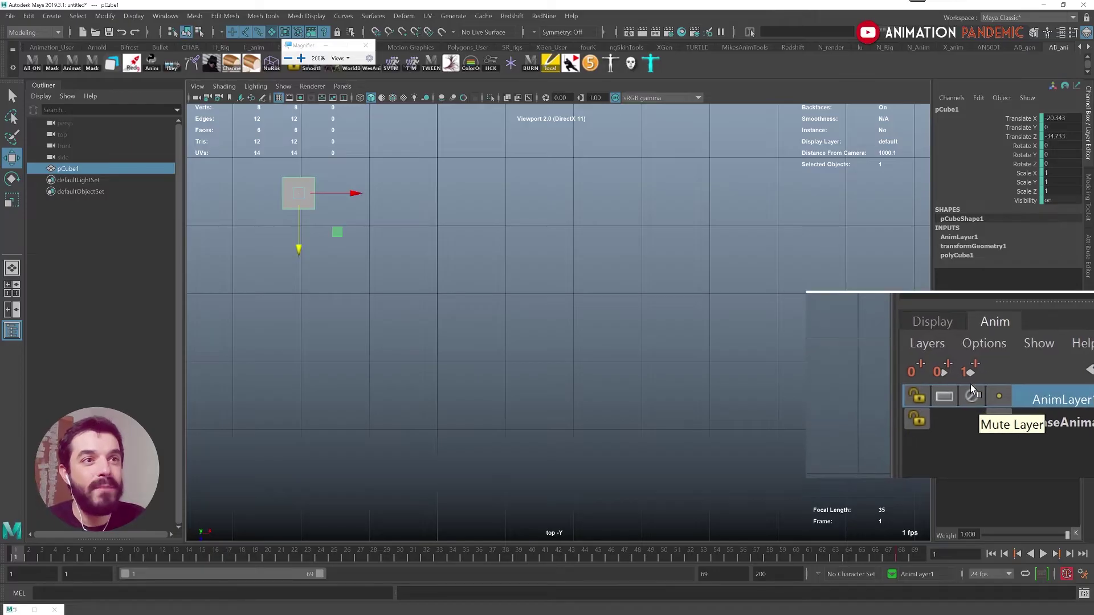
pyautogui.click(974, 391)
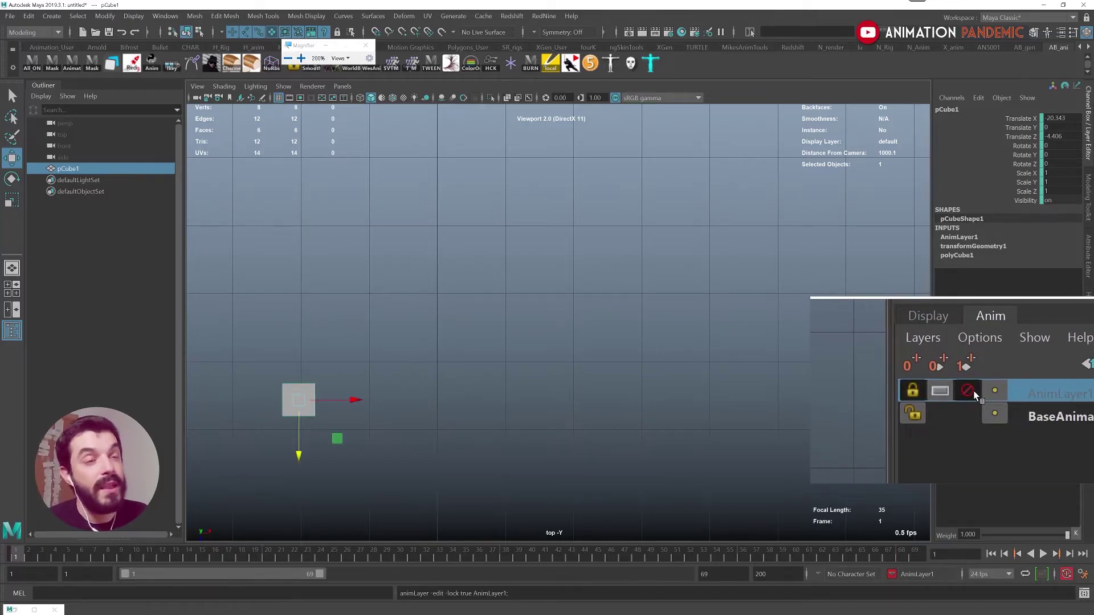
pyautogui.press('super+Escape')
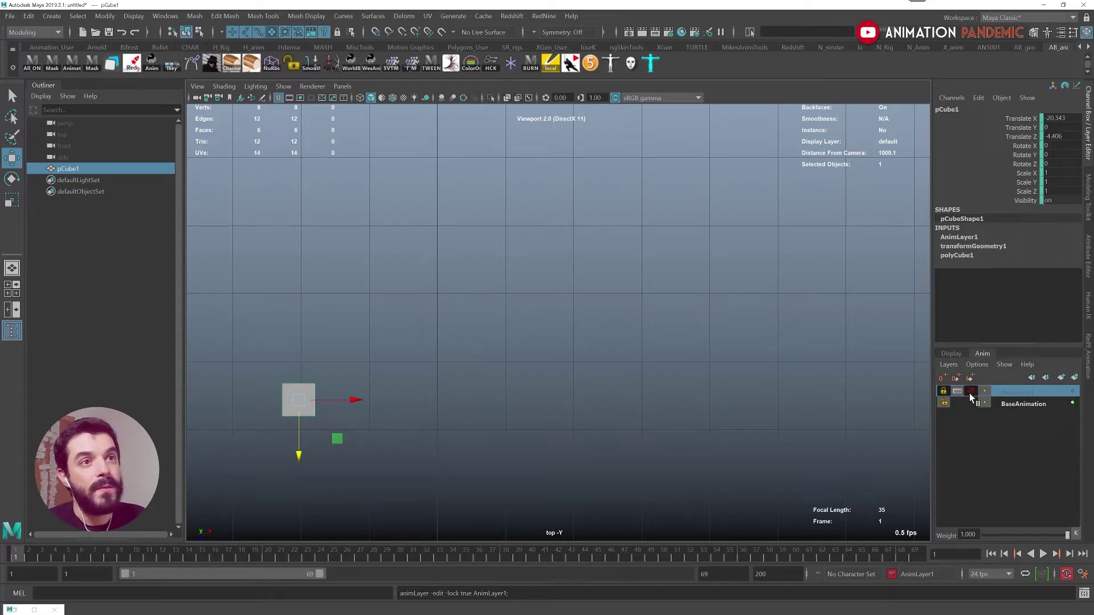
pyautogui.click(971, 391)
pyautogui.click(944, 390)
pyautogui.moveTo(300, 249); pyautogui.dragTo(301, 463)
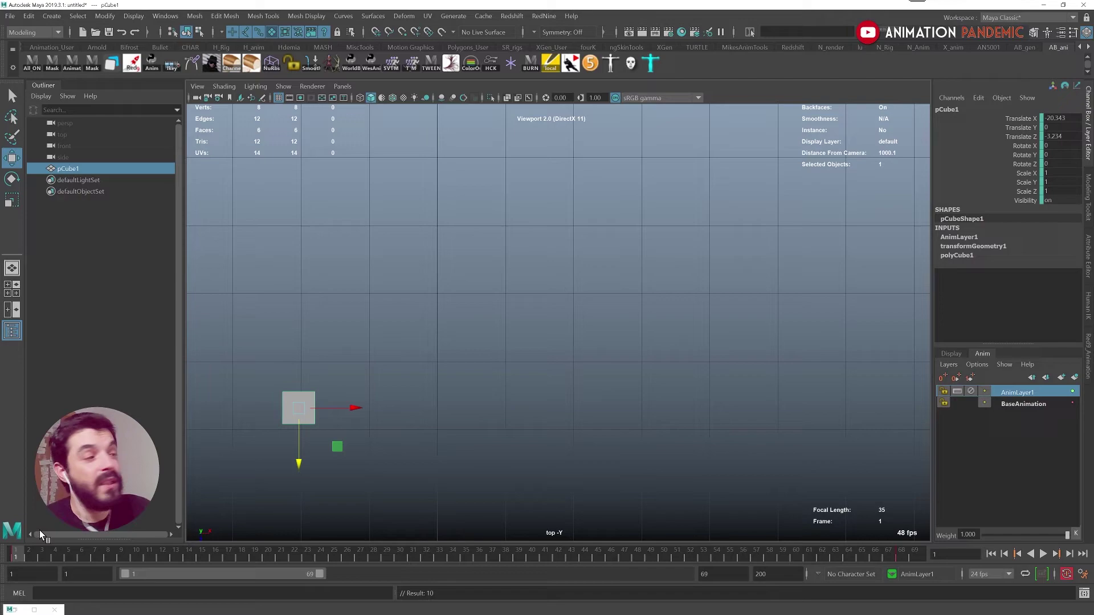
# Scrub the layered motion, return to frame 1, and test AnimLayer1's lock, leaving it unlocked.
pyautogui.moveTo(27, 558); pyautogui.dragTo(914, 489)
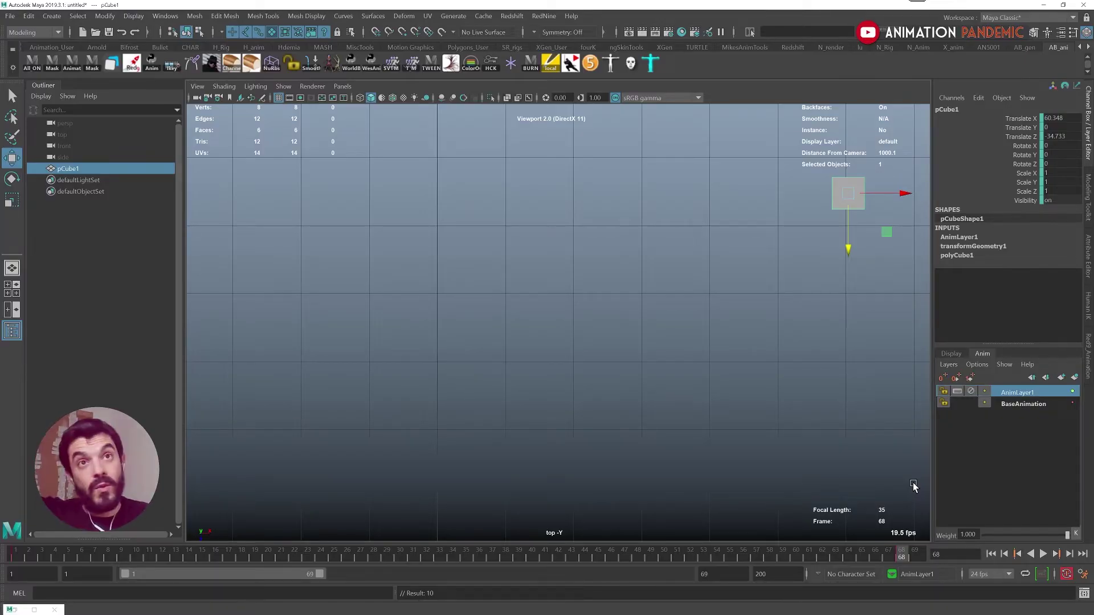
pyautogui.click(17, 555)
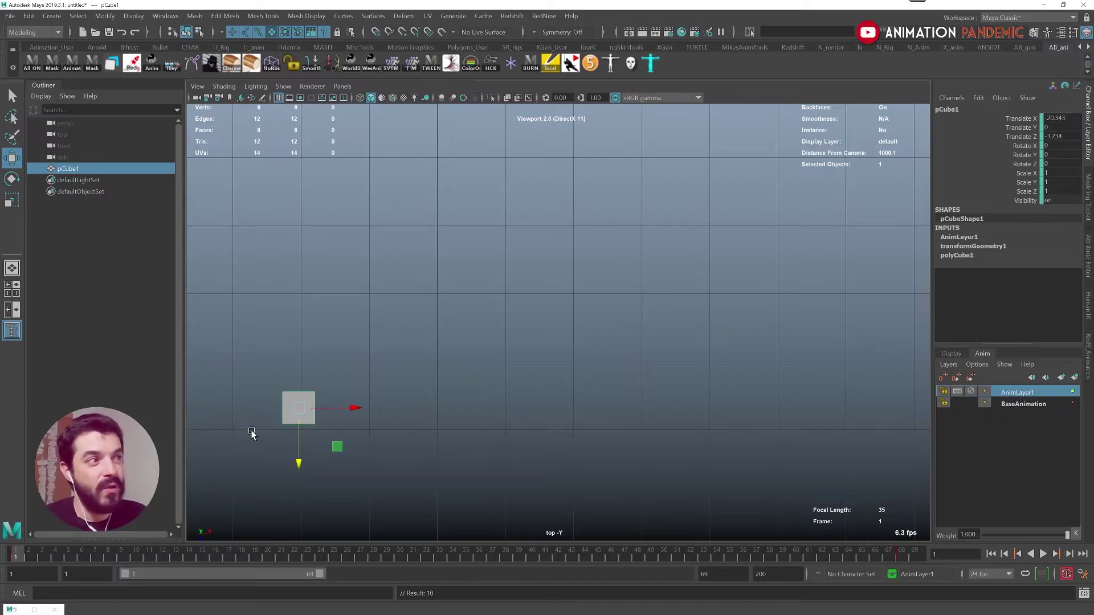
pyautogui.click(972, 391)
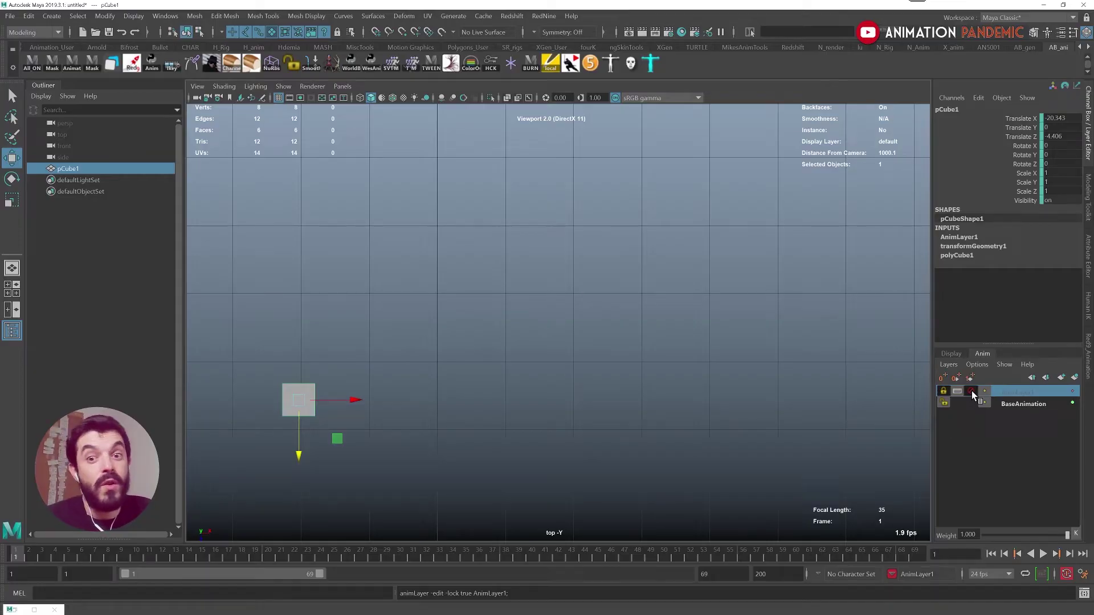
pyautogui.click(972, 391)
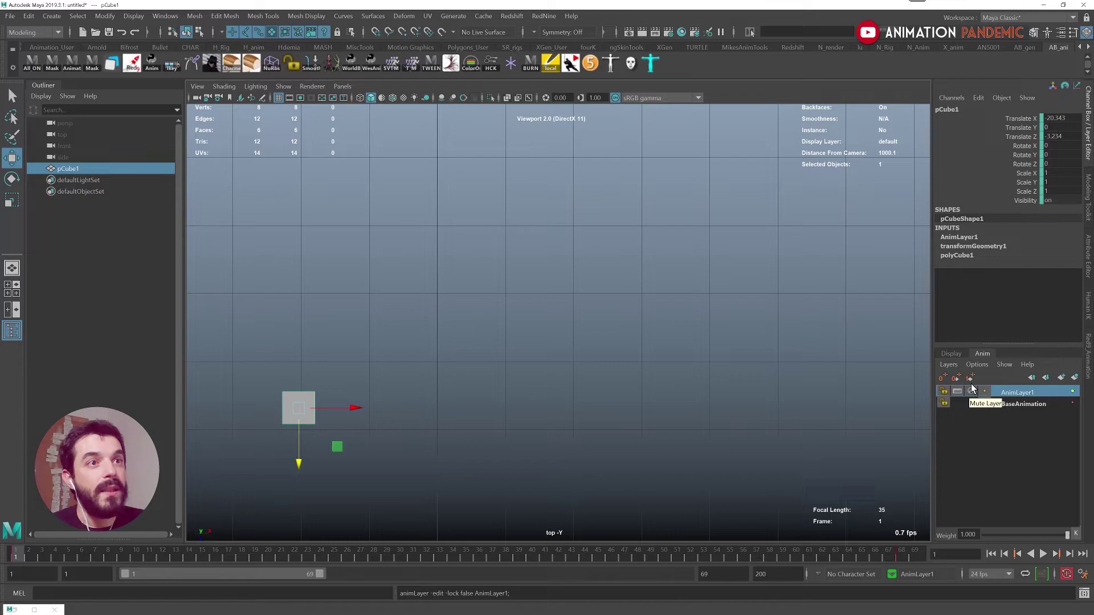
pyautogui.click(972, 391)
pyautogui.click(972, 391)
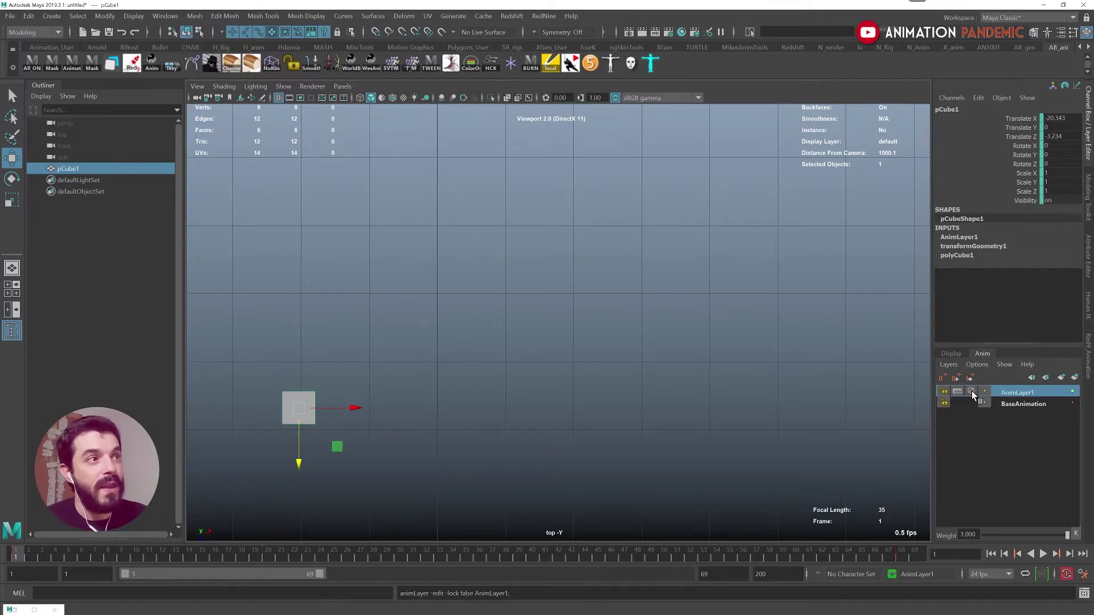
pyautogui.scroll(1, 508, 384)
pyautogui.scroll(1, 507, 384)
pyautogui.keyDown('alt'); pyautogui.moveTo(507, 384); pyautogui.dragTo(444, 304, button='middle'); pyautogui.keyUp('alt')
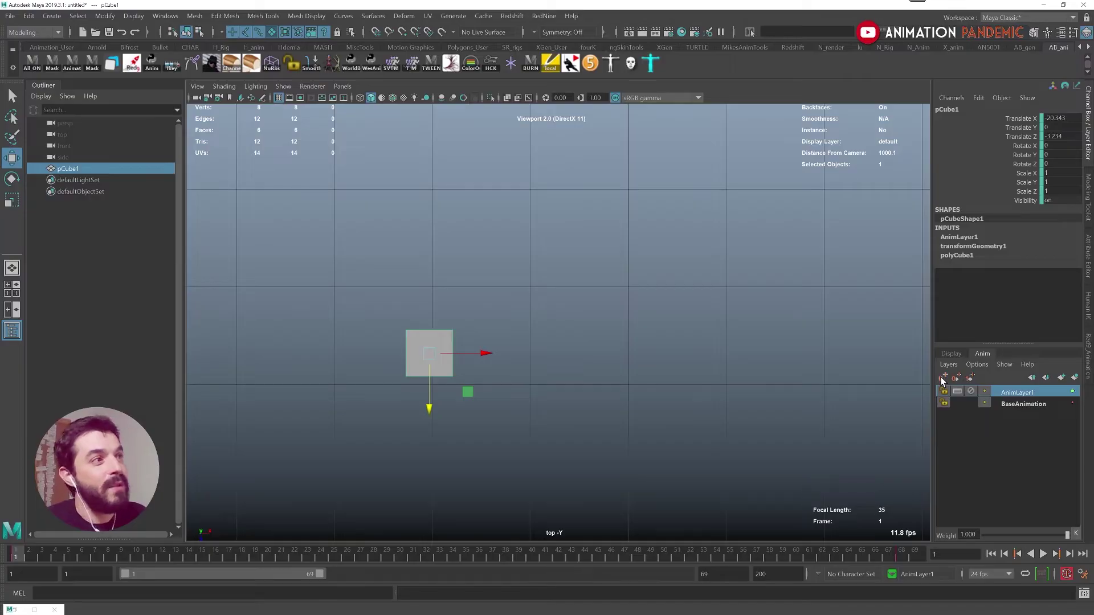
# Key all cube channels at frame 1 and test AnimLayer1's lock, leaving it unlocked.
pyautogui.press('s')
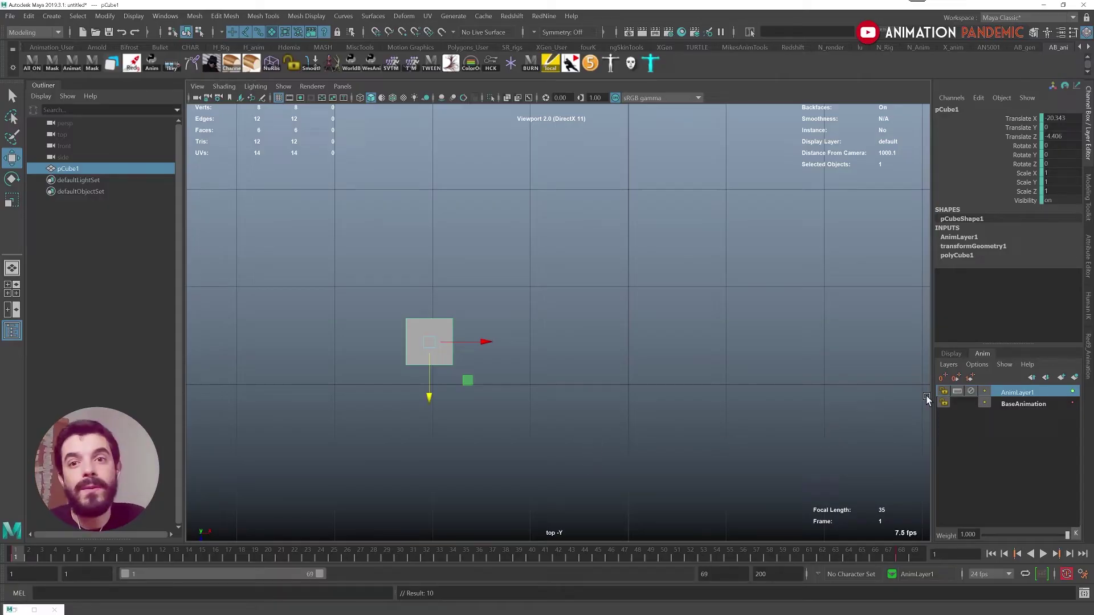
pyautogui.click(972, 392)
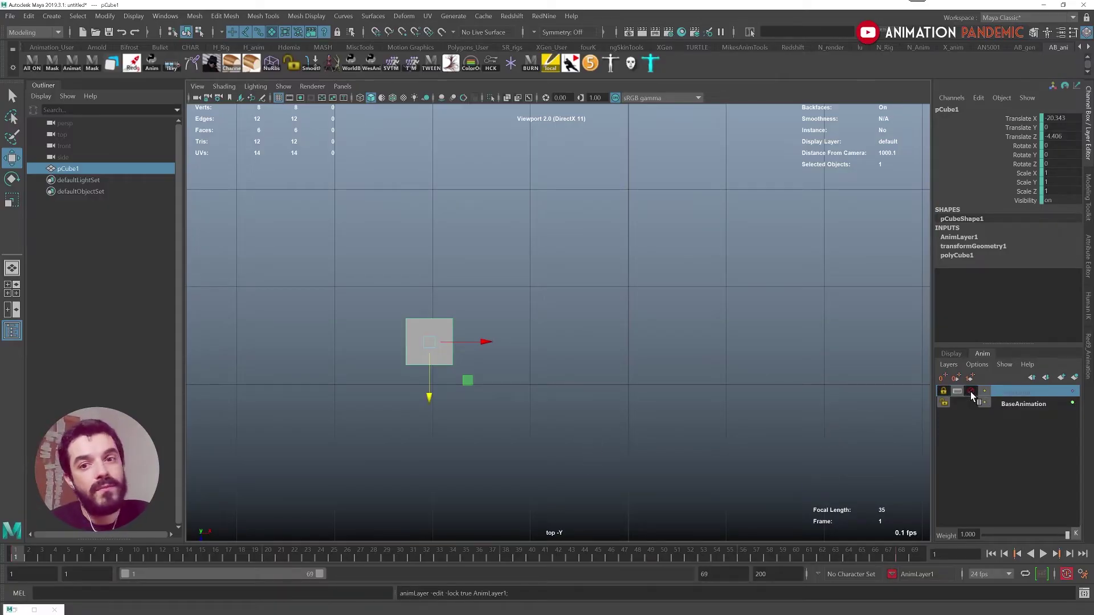
pyautogui.click(945, 392)
# At frame 68, toggle AnimLayer1's effect off and on to compare, then return to frame 1.
pyautogui.keyDown('alt'); pyautogui.moveTo(627, 407); pyautogui.dragTo(399, 334, button='right'); pyautogui.keyUp('alt')
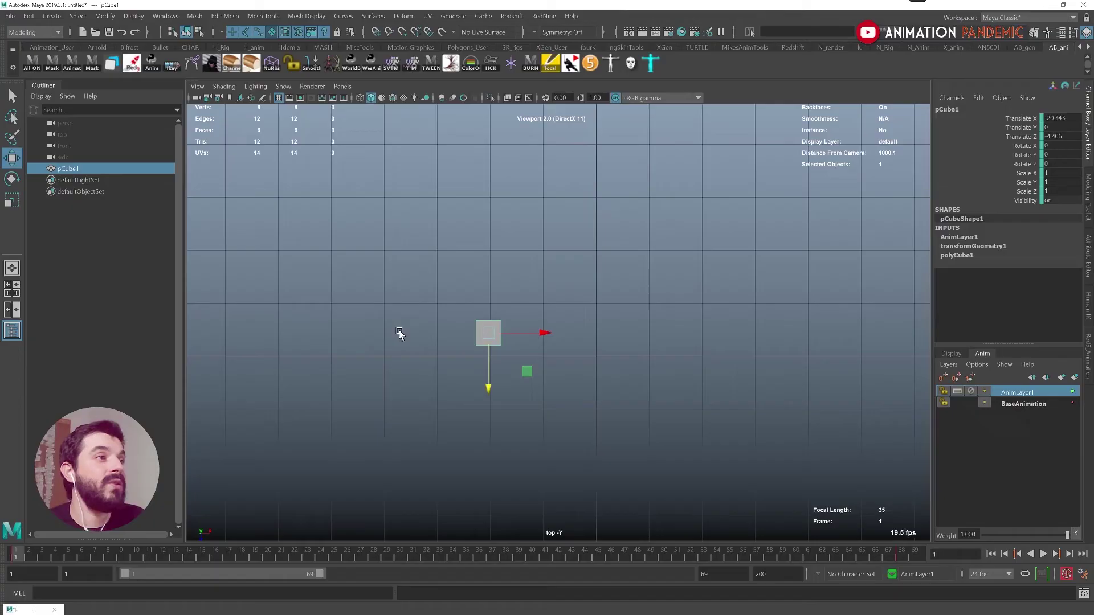
pyautogui.moveTo(832, 560); pyautogui.dragTo(901, 555)
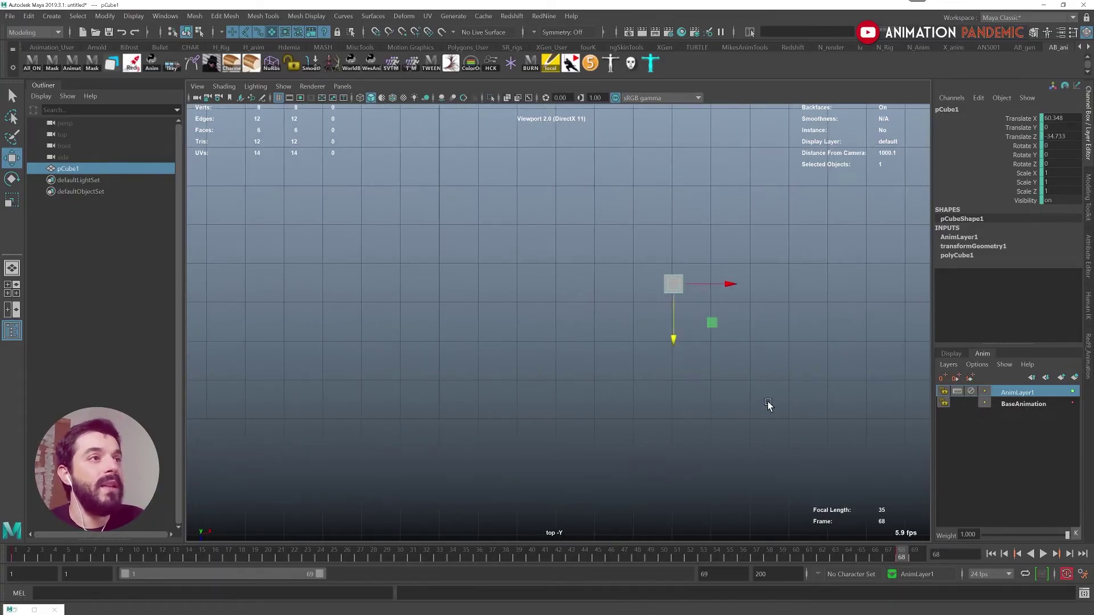
pyautogui.click(971, 391)
pyautogui.click(971, 391)
pyautogui.scroll(2, 823, 423)
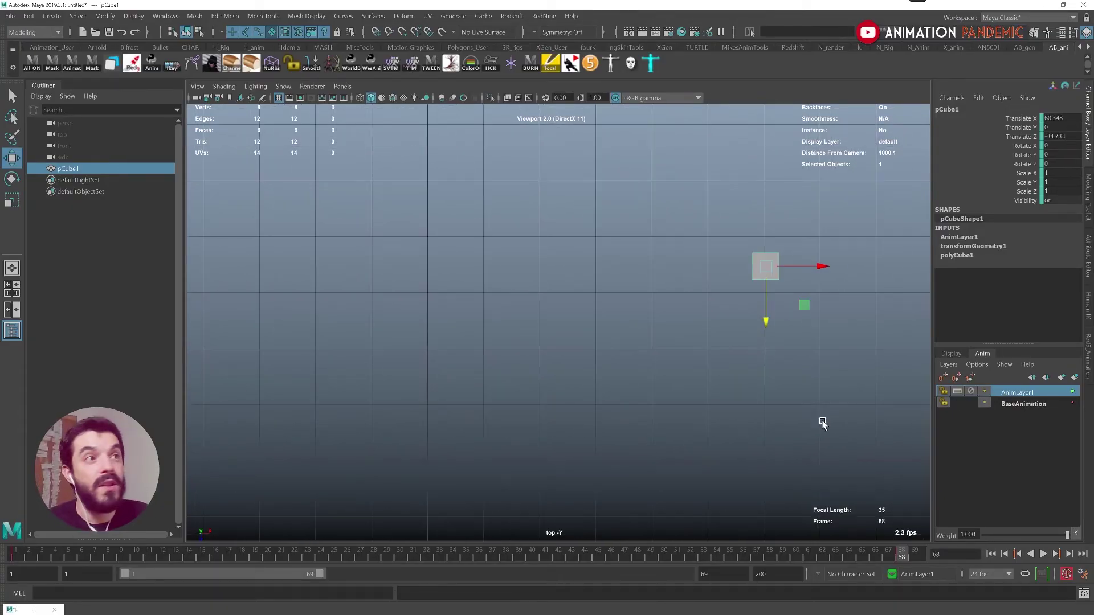
pyautogui.keyDown('alt'); pyautogui.moveTo(754, 423); pyautogui.dragTo(774, 381, button='middle'); pyautogui.keyUp('alt')
pyautogui.hotkey('alt', 'b')
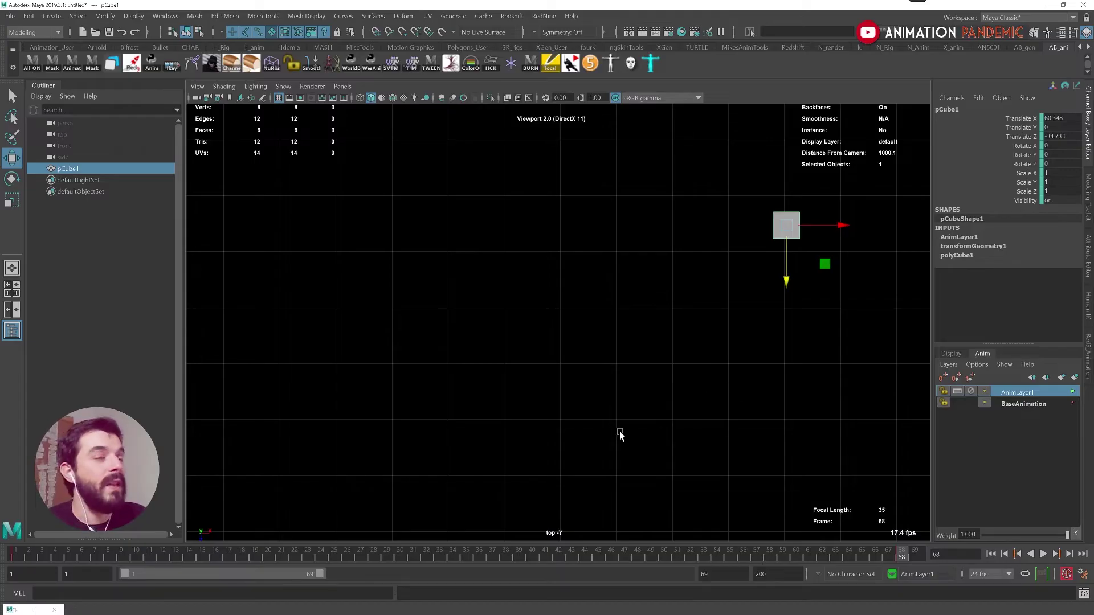
pyautogui.hotkey('alt', 'b')
pyautogui.hotkey('alt', 'b')
pyautogui.hotkey('alt', 'b')
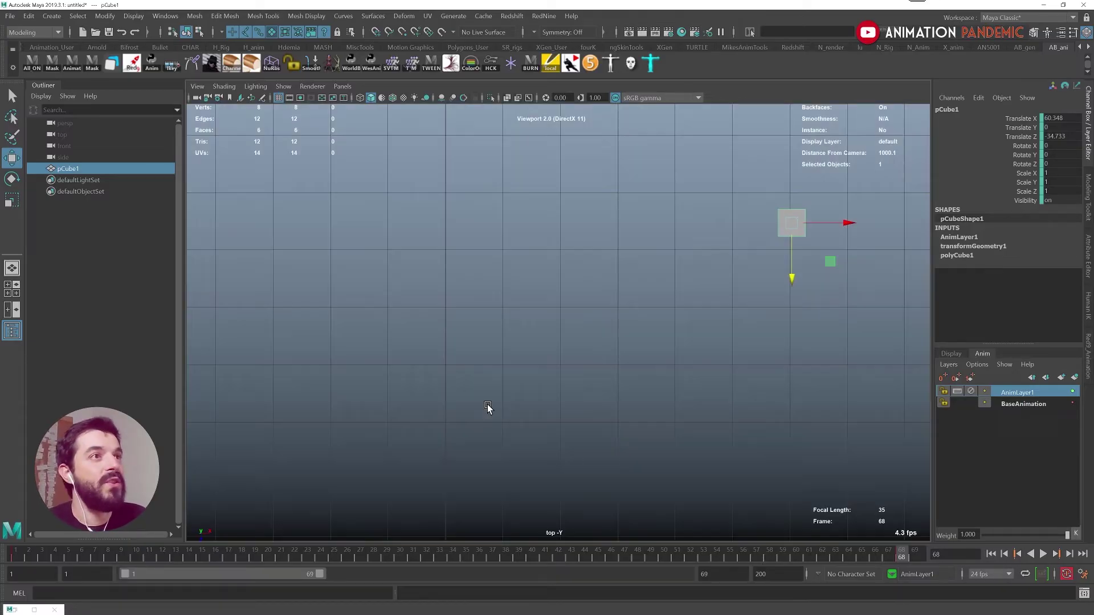
pyautogui.scroll(1, 527, 415)
pyautogui.hotkey('alt', 'shift', 'v')
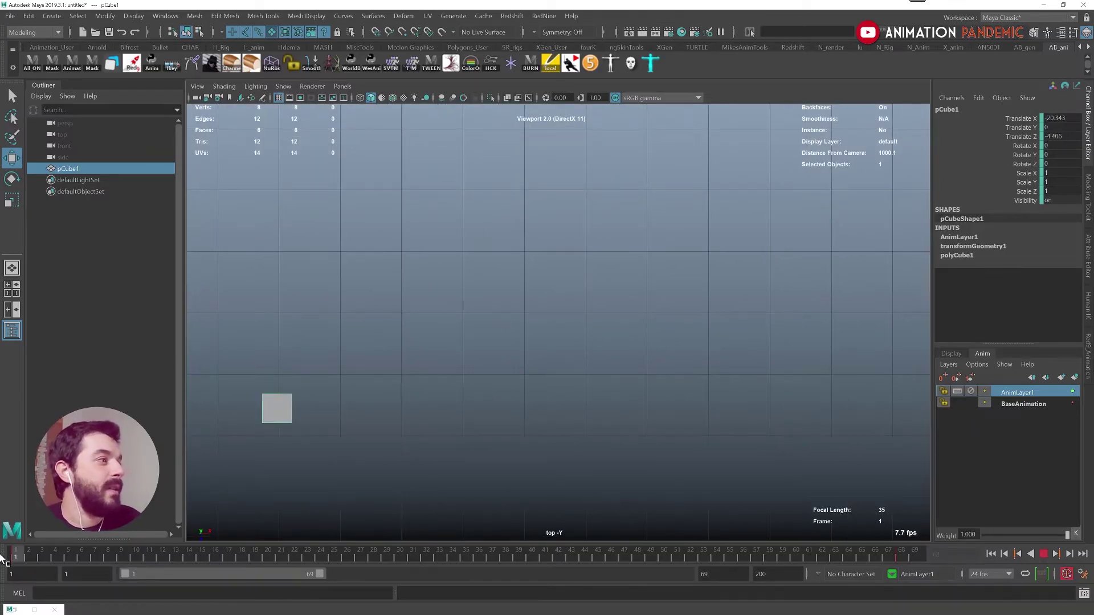
pyautogui.hotkey('alt', 'v')
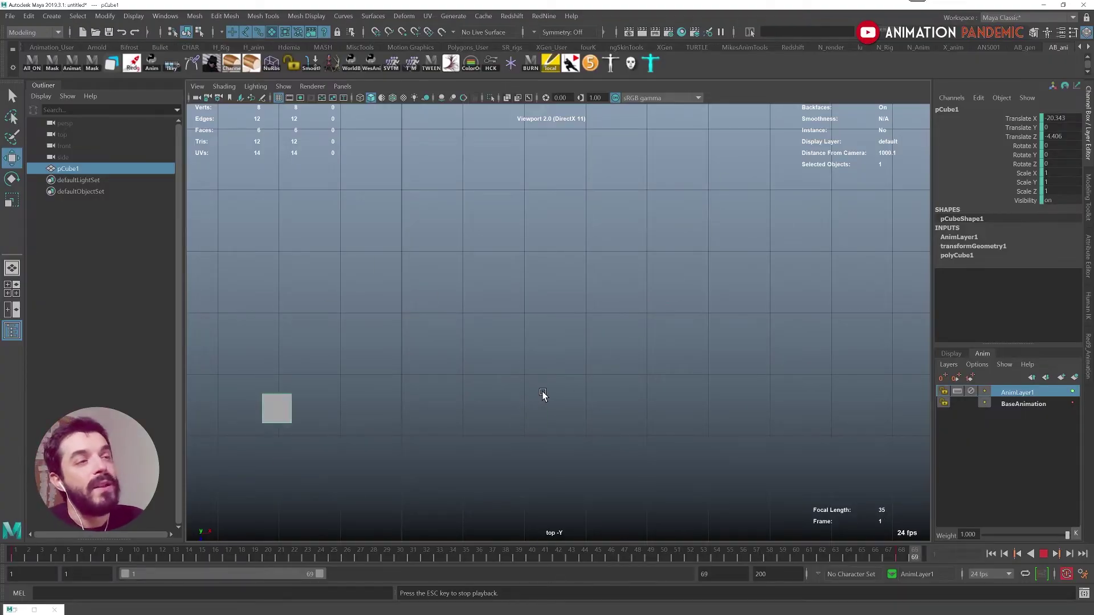
pyautogui.hotkey('alt', 'v')
pyautogui.hotkey('alt', 'v')
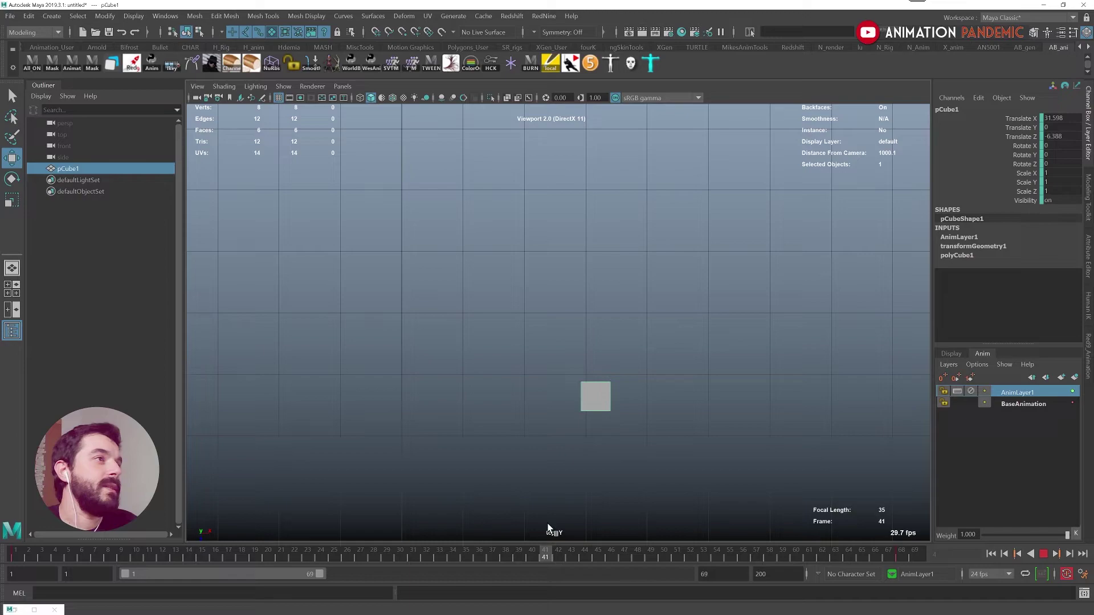
pyautogui.click(898, 556)
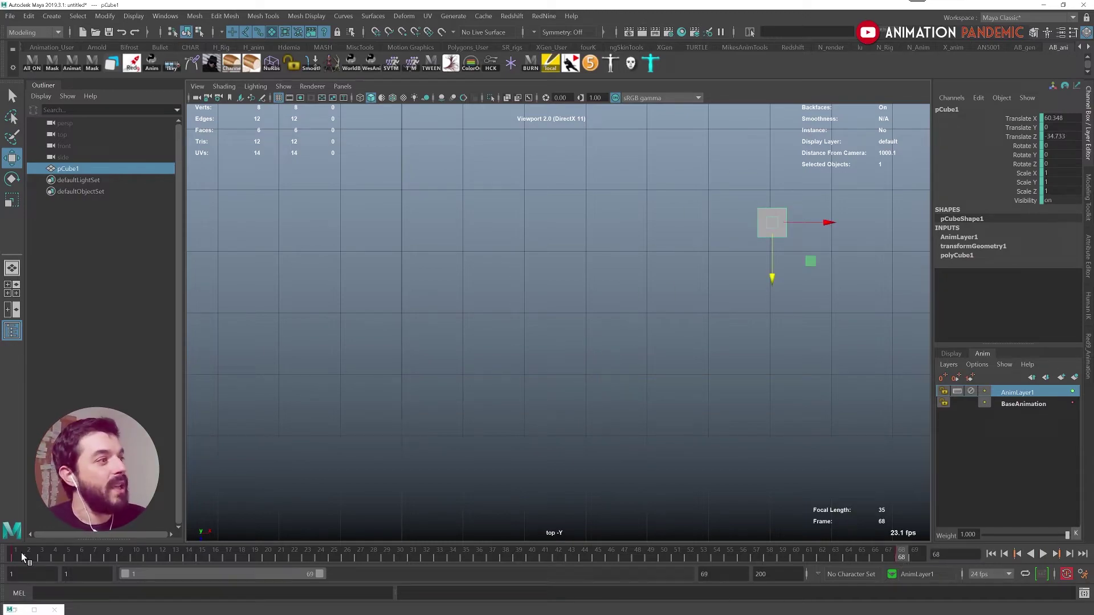
pyautogui.hotkey('alt', 'v')
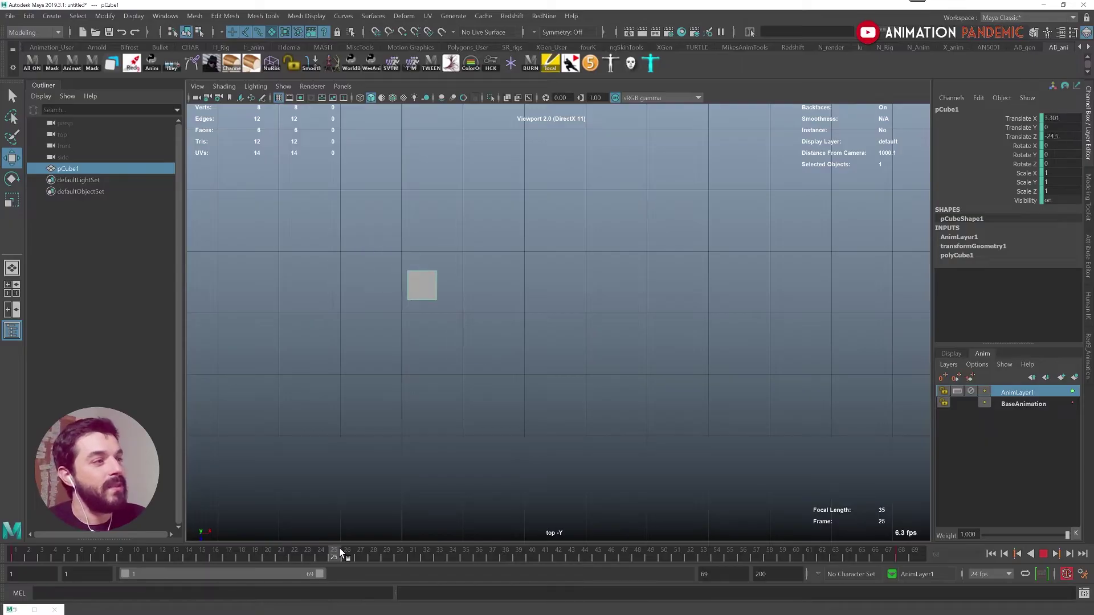
pyautogui.click(903, 554)
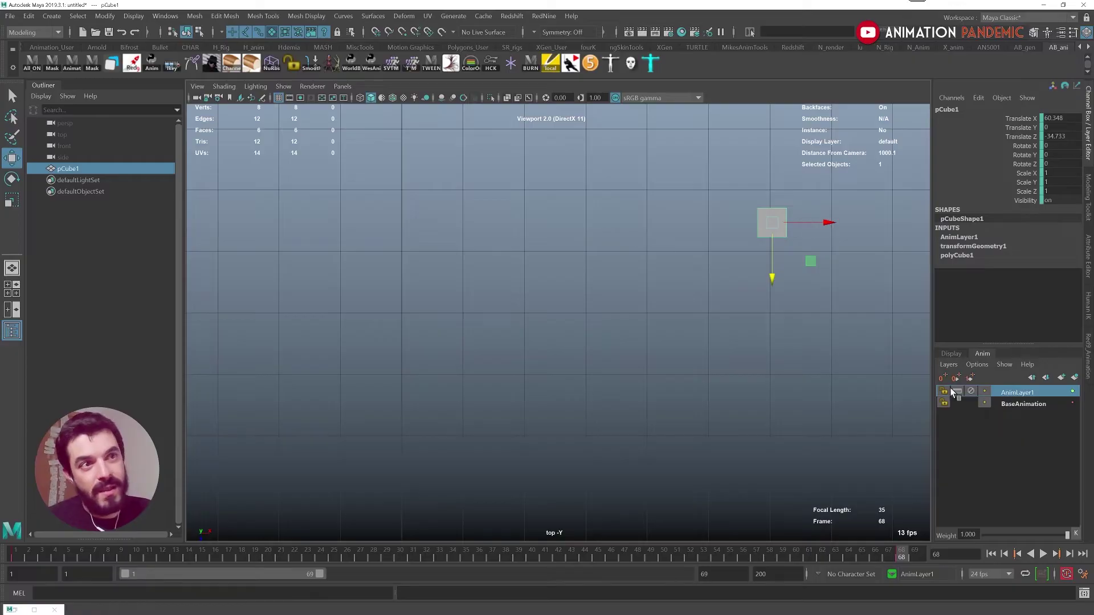
pyautogui.click(972, 392)
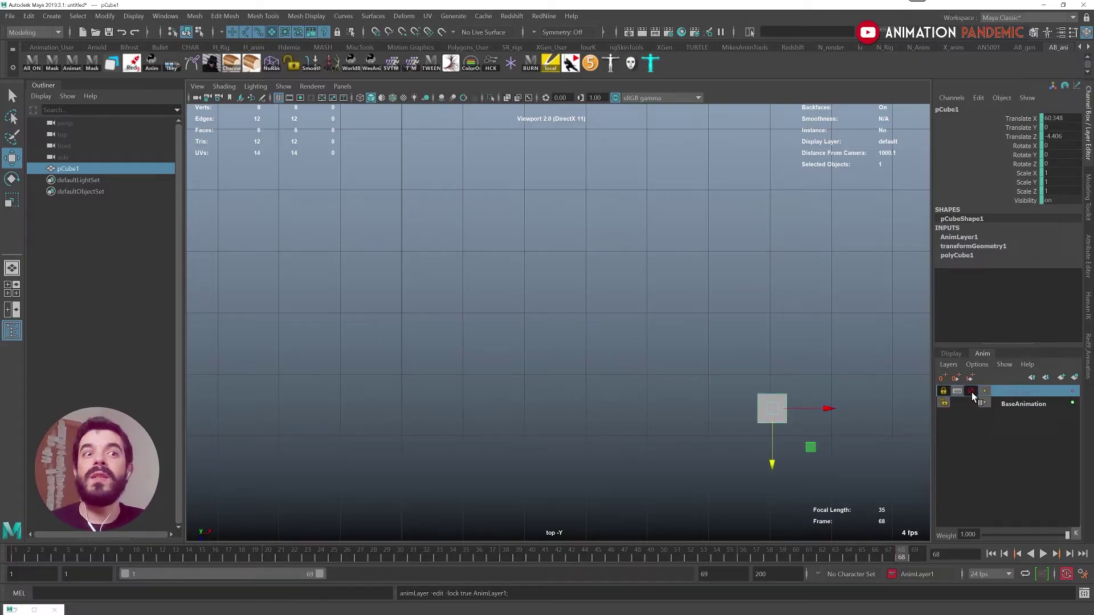
pyautogui.click(973, 392)
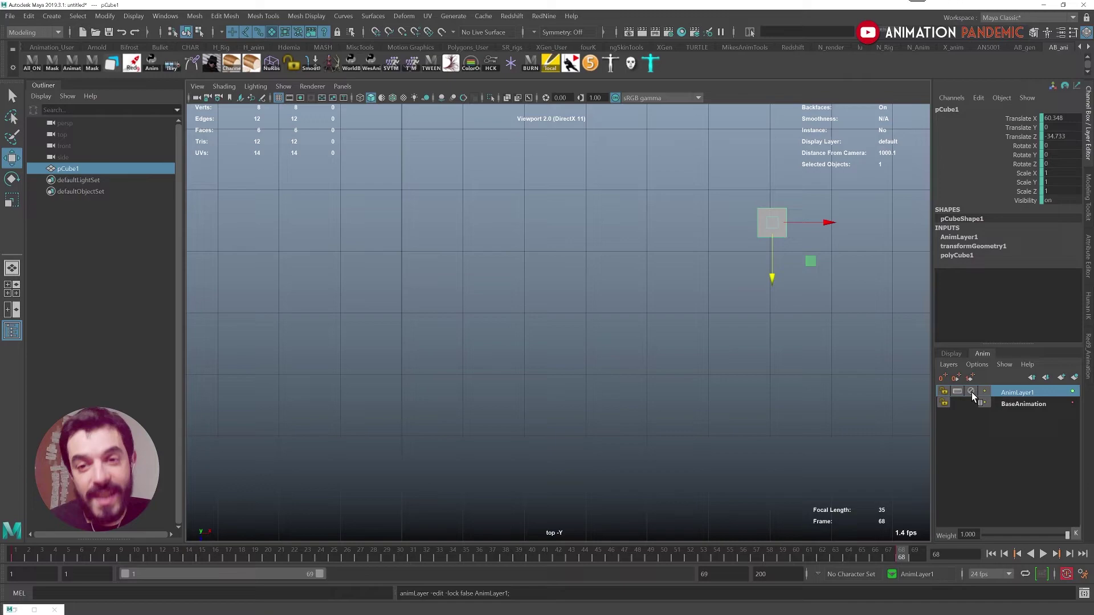
pyautogui.scroll(2, 691, 371)
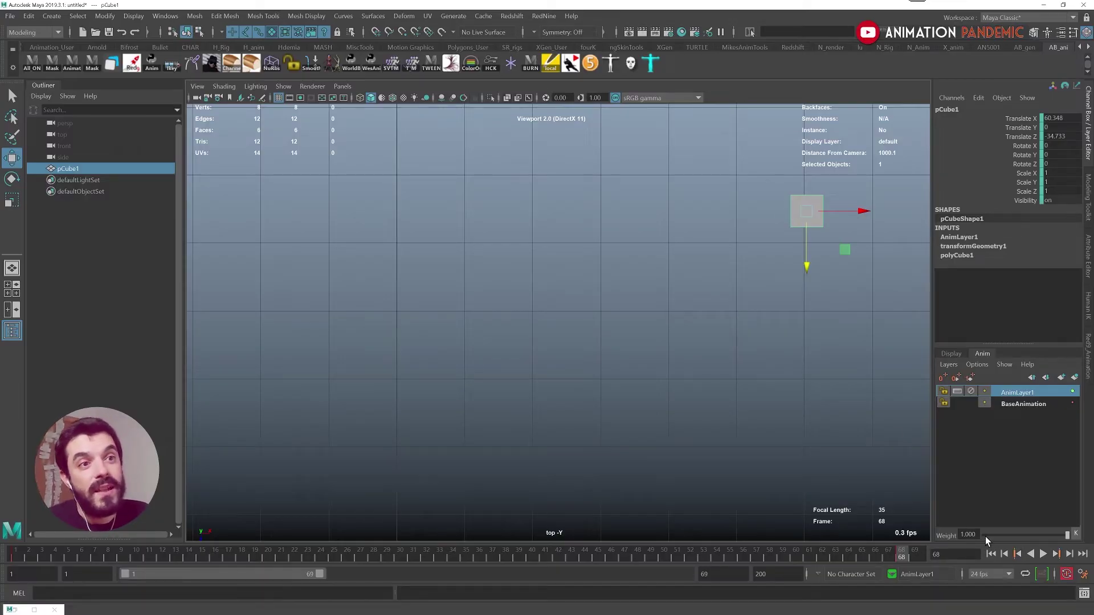
pyautogui.click(1057, 537)
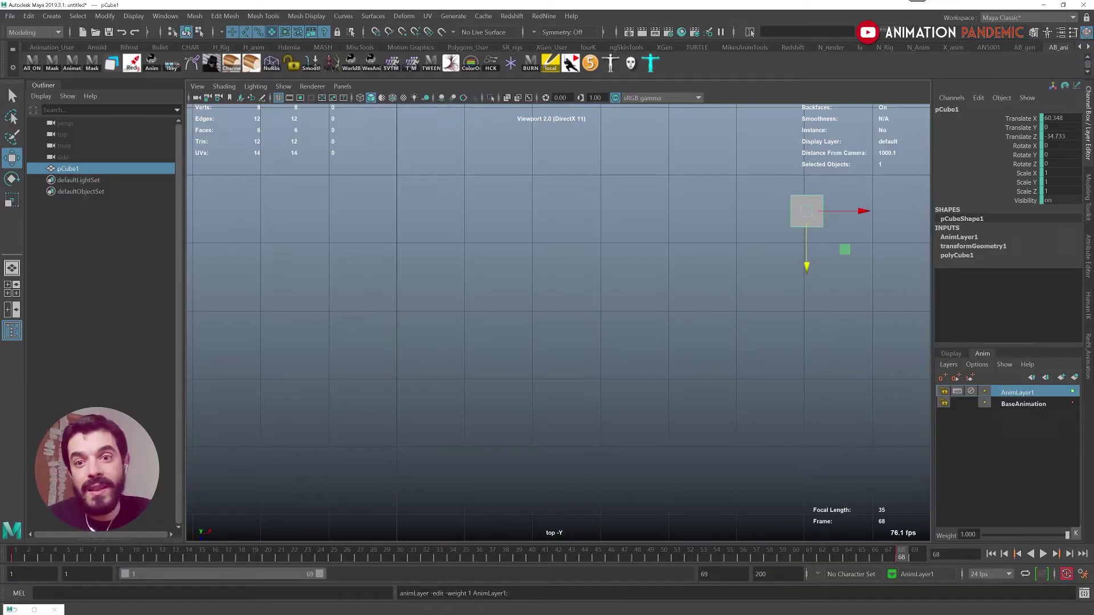
pyautogui.moveTo(978, 535); pyautogui.dragTo(924, 520)
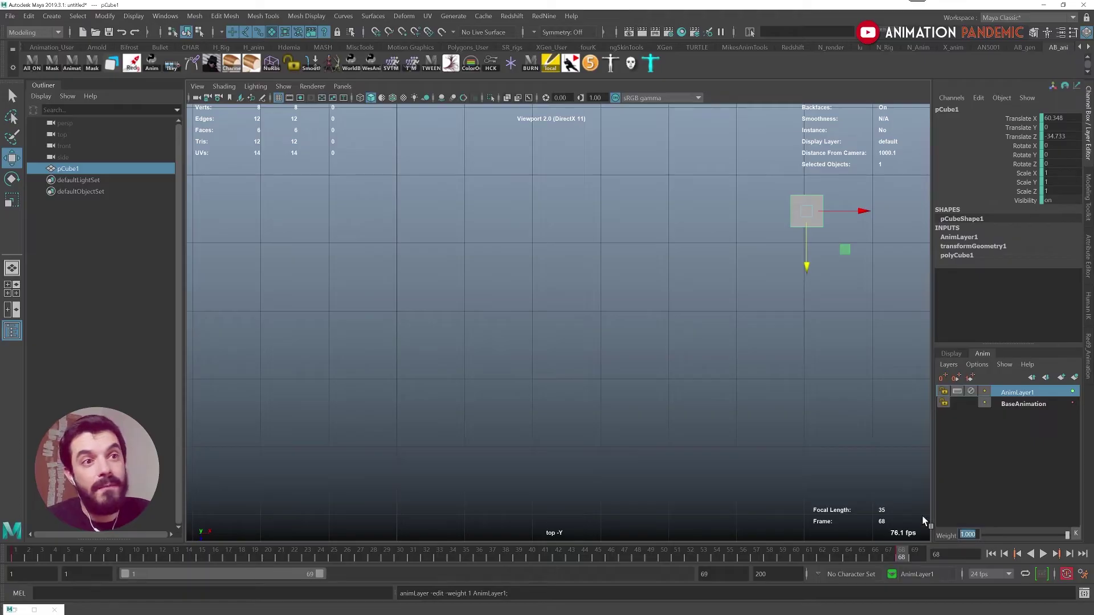
pyautogui.write('0.35')
pyautogui.press('Return')
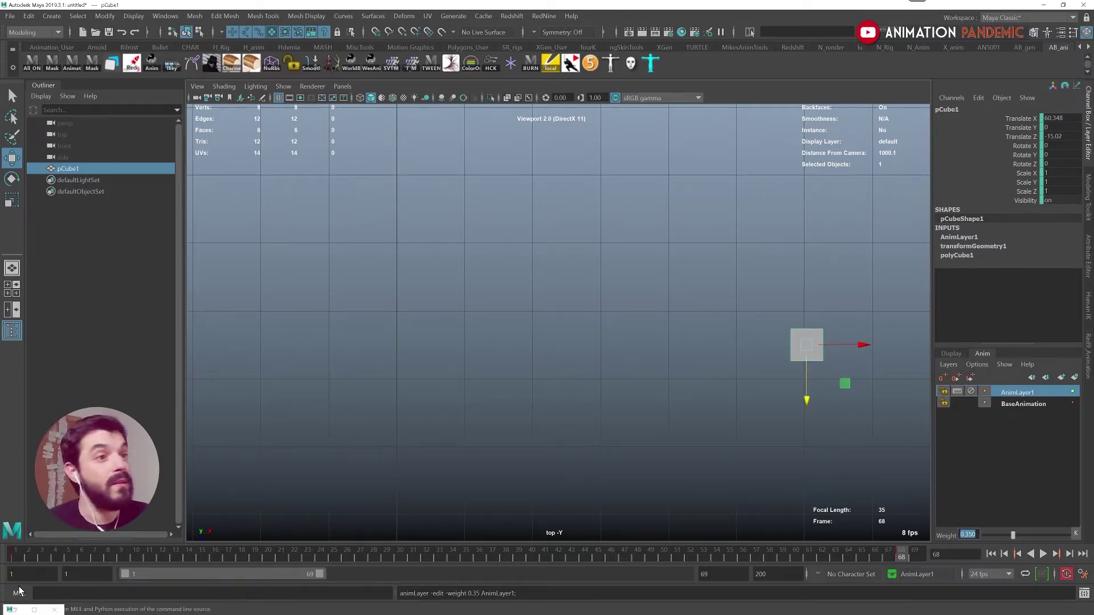
pyautogui.click(421, 442)
pyautogui.hotkey('alt', 'shift', 'v')
pyautogui.hotkey('alt', 'v')
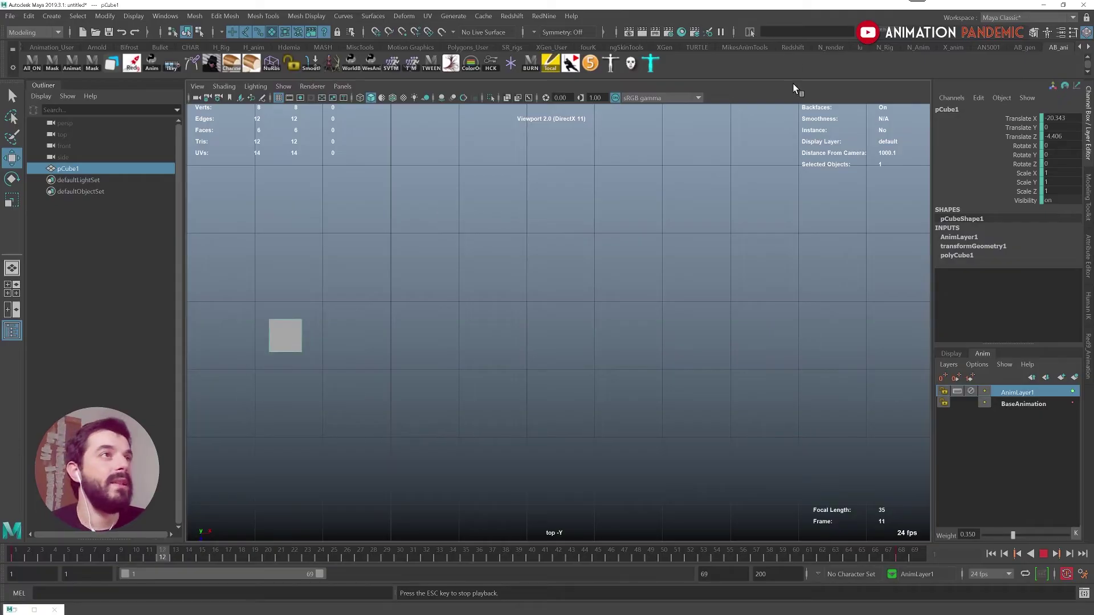
pyautogui.moveTo(1013, 535); pyautogui.dragTo(1014, 535)
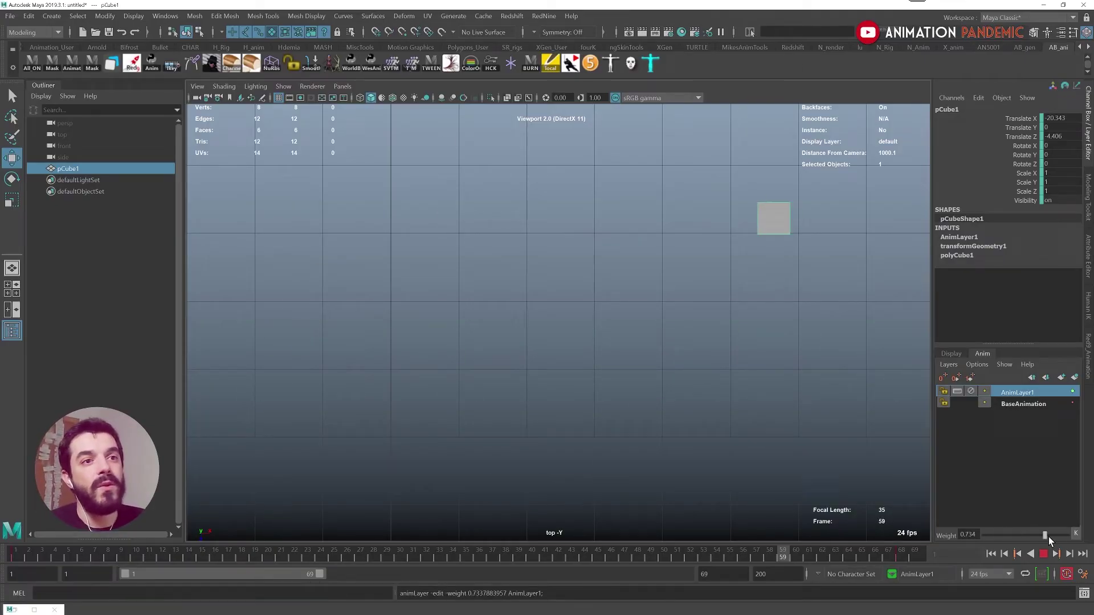
pyautogui.press('Escape')
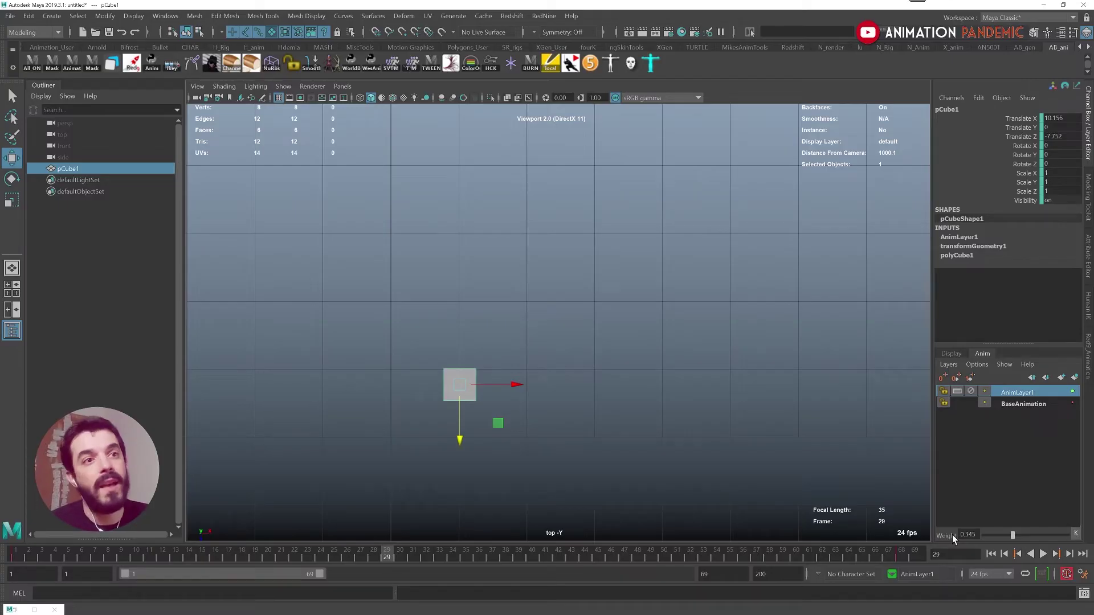
pyautogui.moveTo(457, 553); pyautogui.dragTo(440, 551)
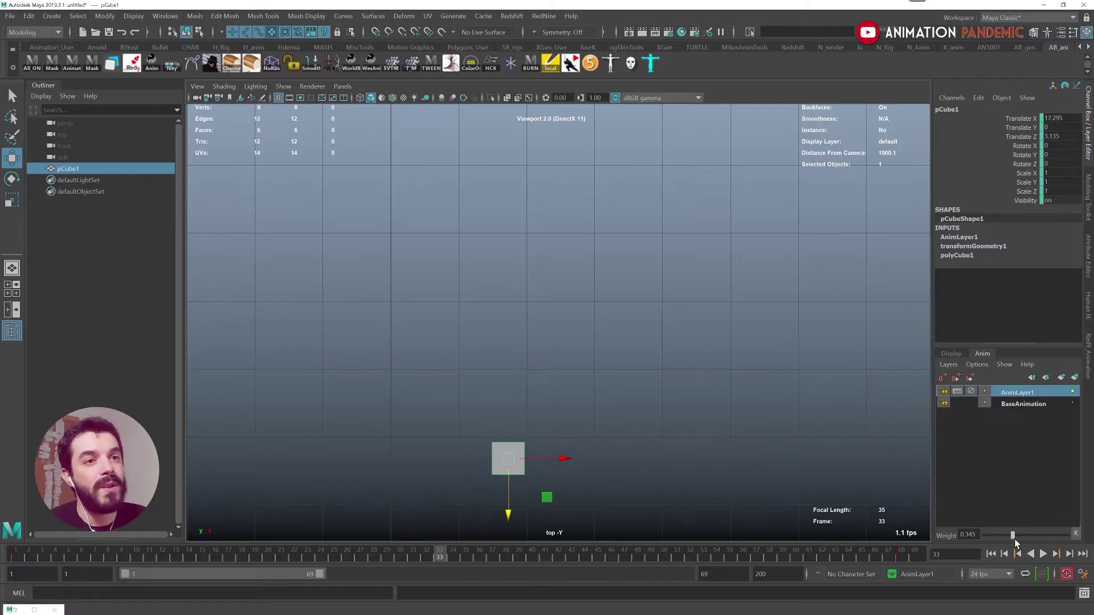
pyautogui.moveTo(1012, 536); pyautogui.dragTo(1076, 538)
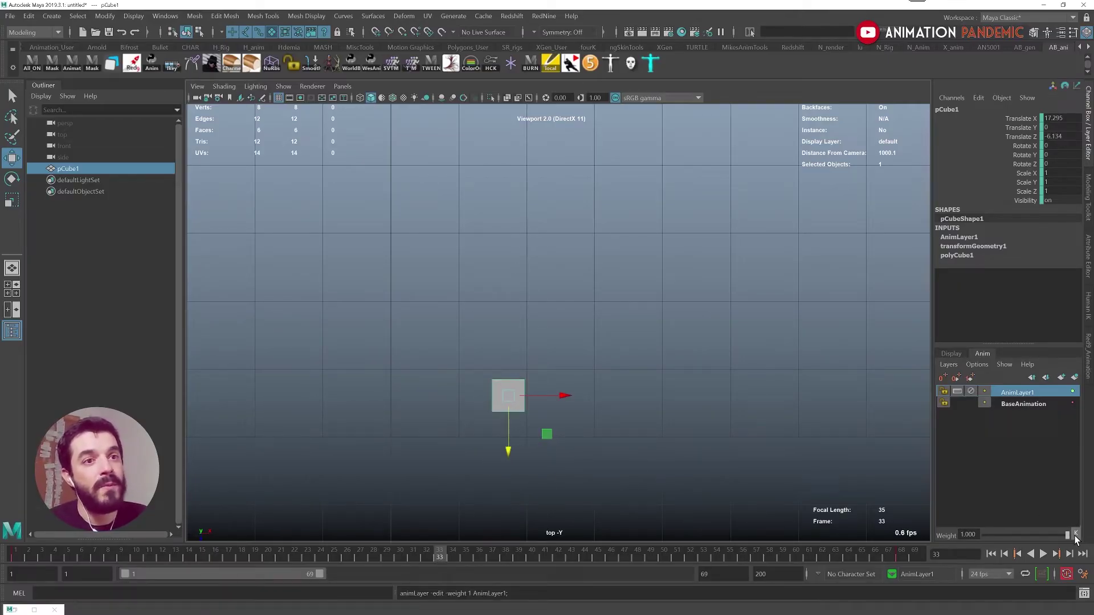
# Show AnimLayer1's Weight curve and lower the weight at frame 68.
pyautogui.click(449, 65)
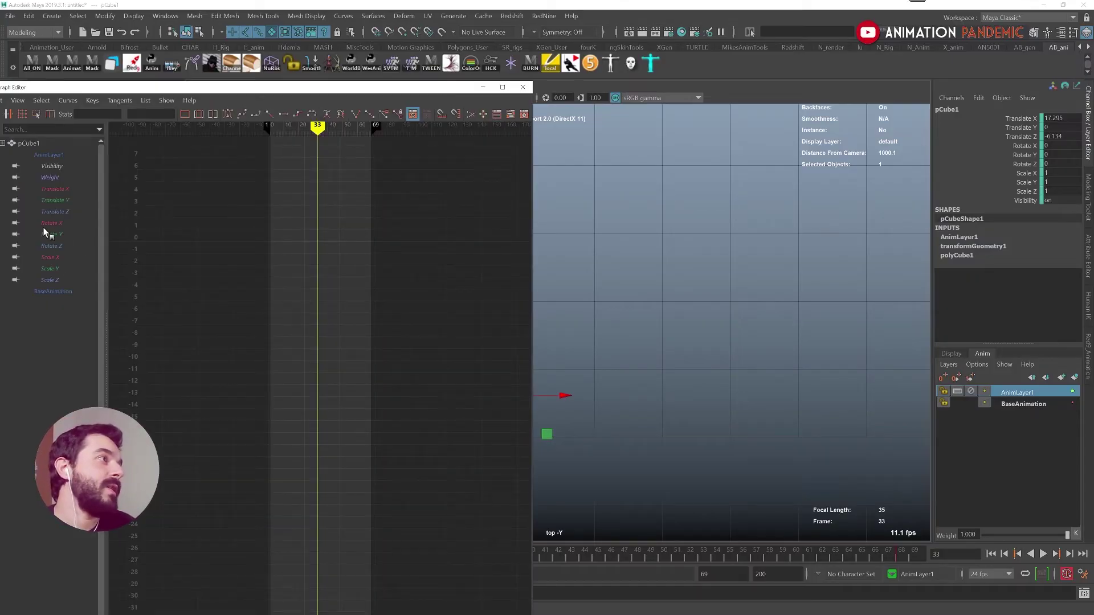
pyautogui.click(51, 177)
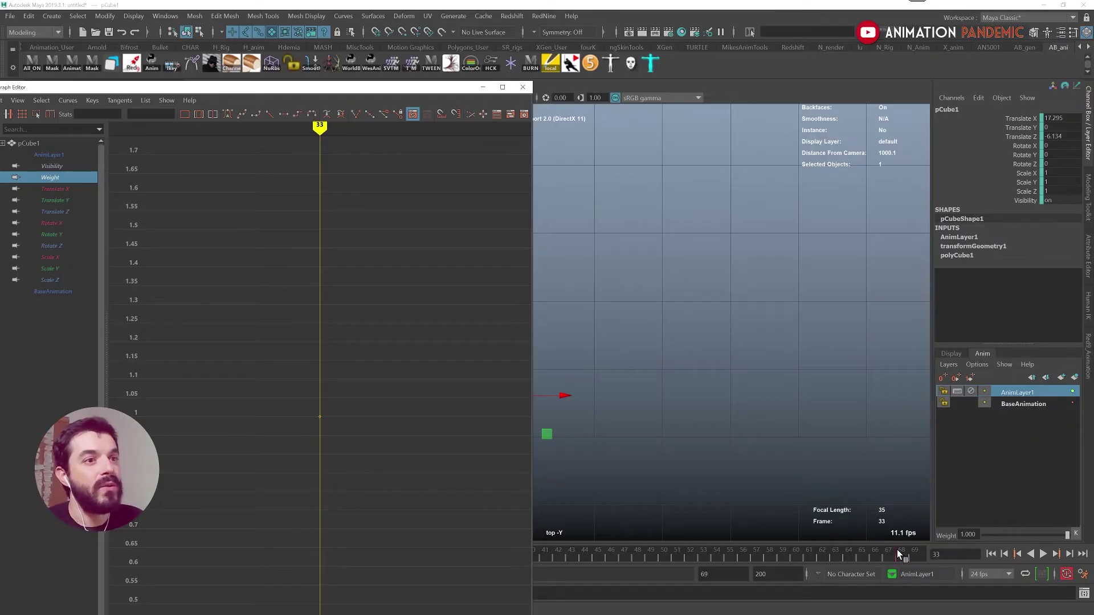
pyautogui.click(902, 553)
pyautogui.moveTo(1038, 535); pyautogui.dragTo(1006, 537)
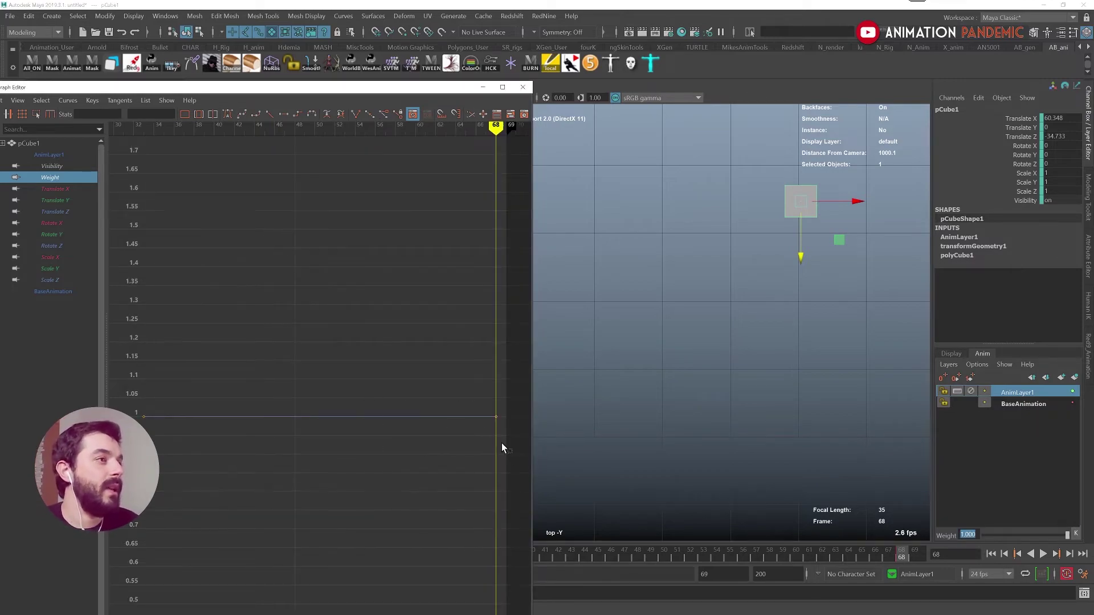
# Set the frame-68 Weight key to 0.35.
pyautogui.moveTo(502, 443); pyautogui.dragTo(97, 359)
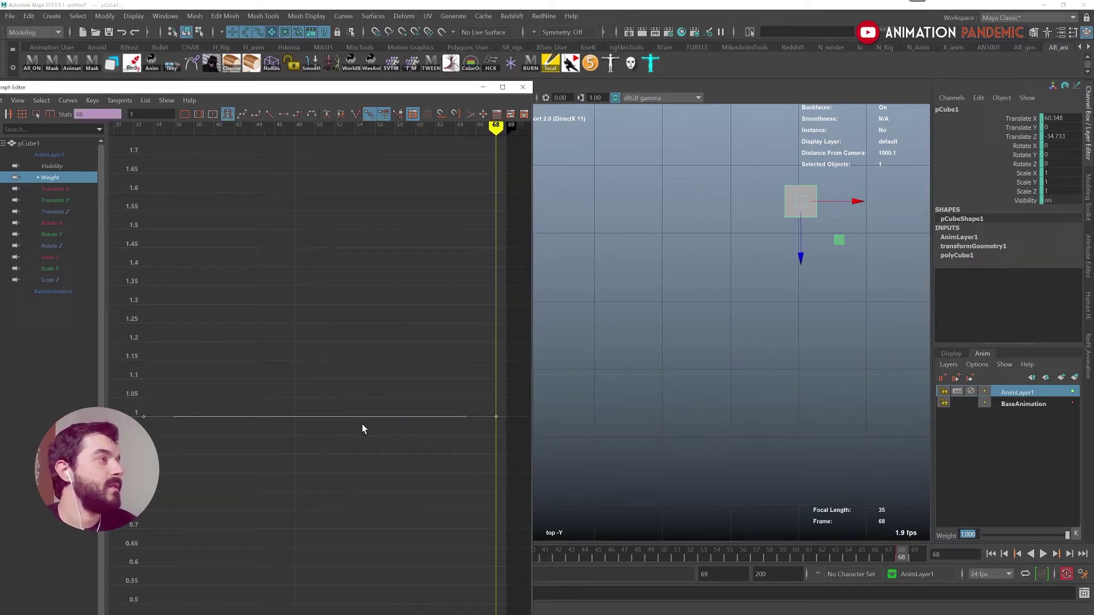
pyautogui.moveTo(415, 452); pyautogui.dragTo(513, 359)
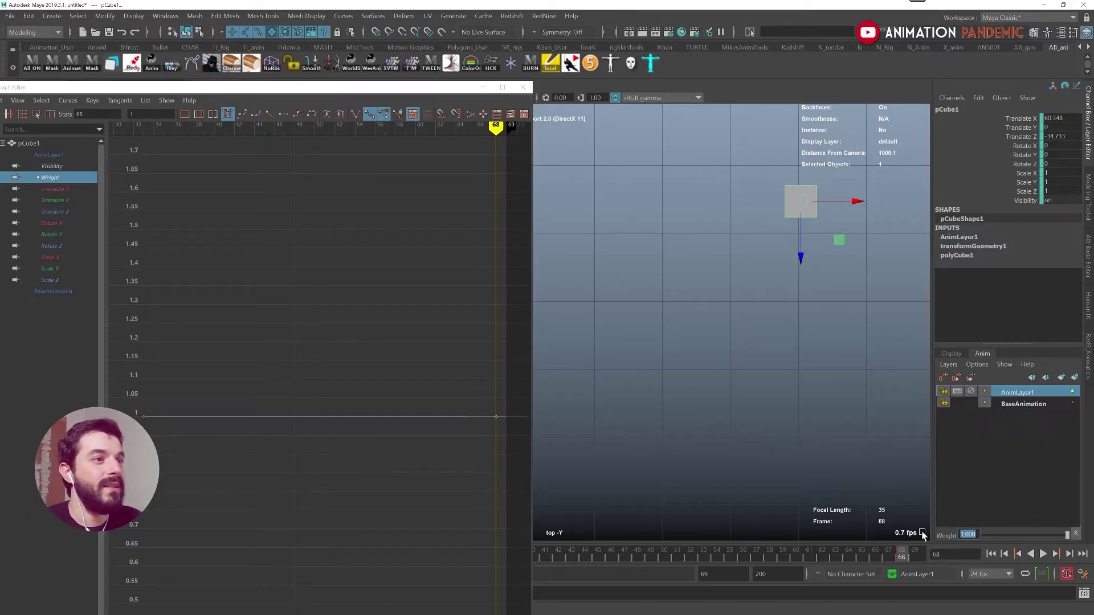
pyautogui.write('.35')
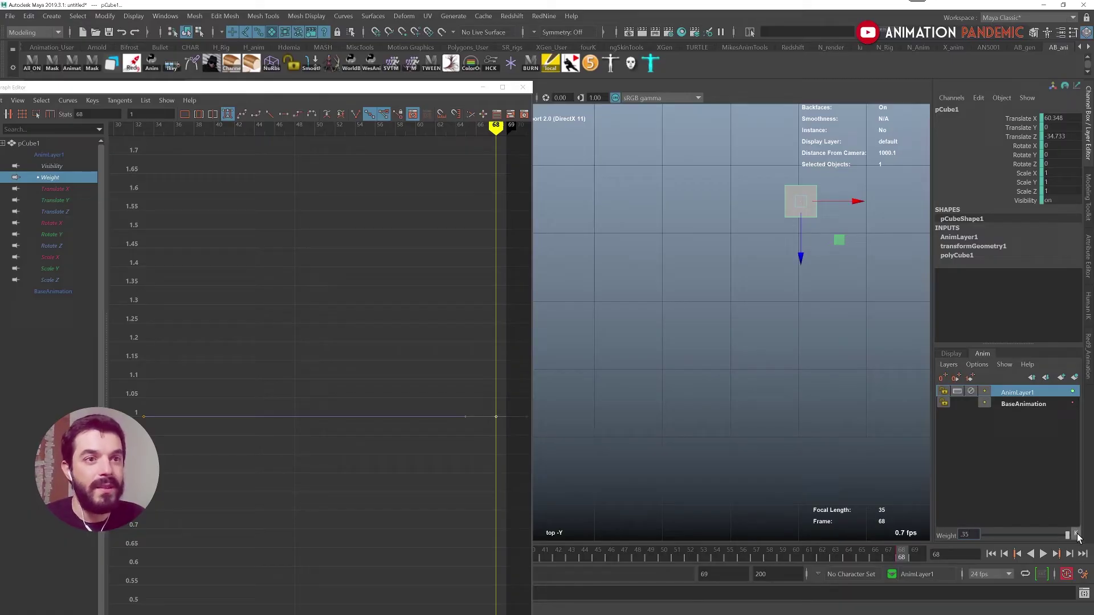
pyautogui.press('Return')
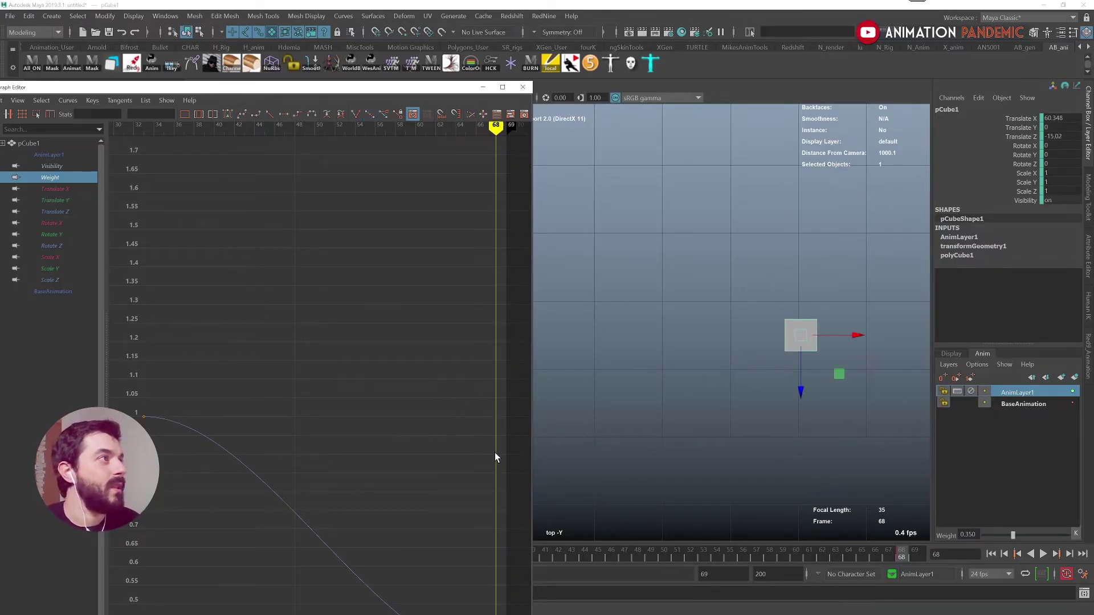
# Try sloping the frame-33 key's tangent, then undo to keep it flat.
pyautogui.keyDown('alt'); pyautogui.moveTo(495, 452); pyautogui.dragTo(406, 445, button='right'); pyautogui.keyUp('alt')
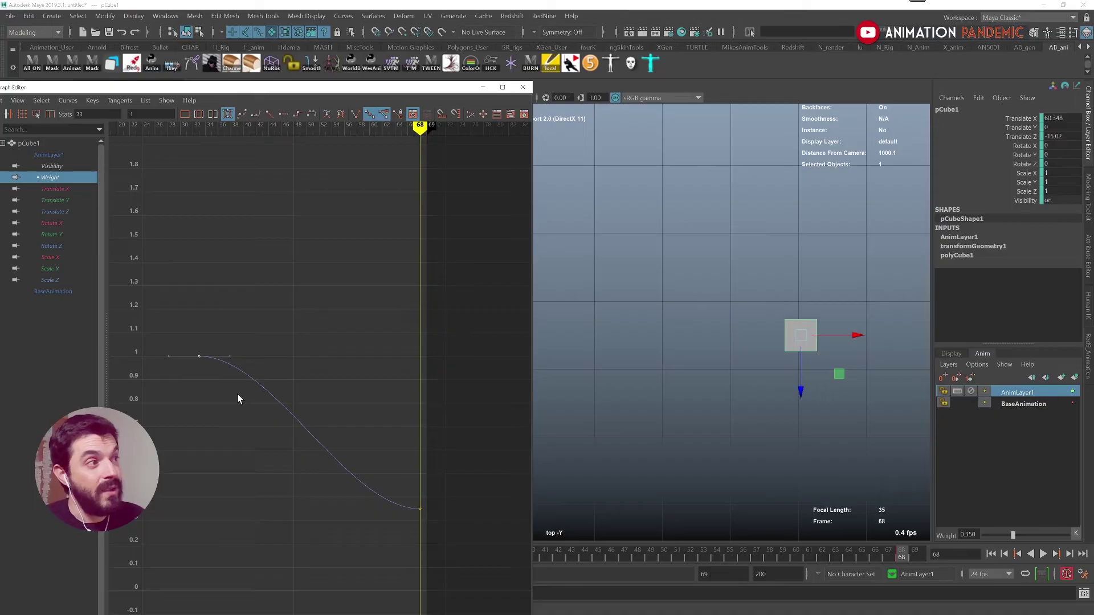
pyautogui.moveTo(237, 303); pyautogui.dragTo(278, 380)
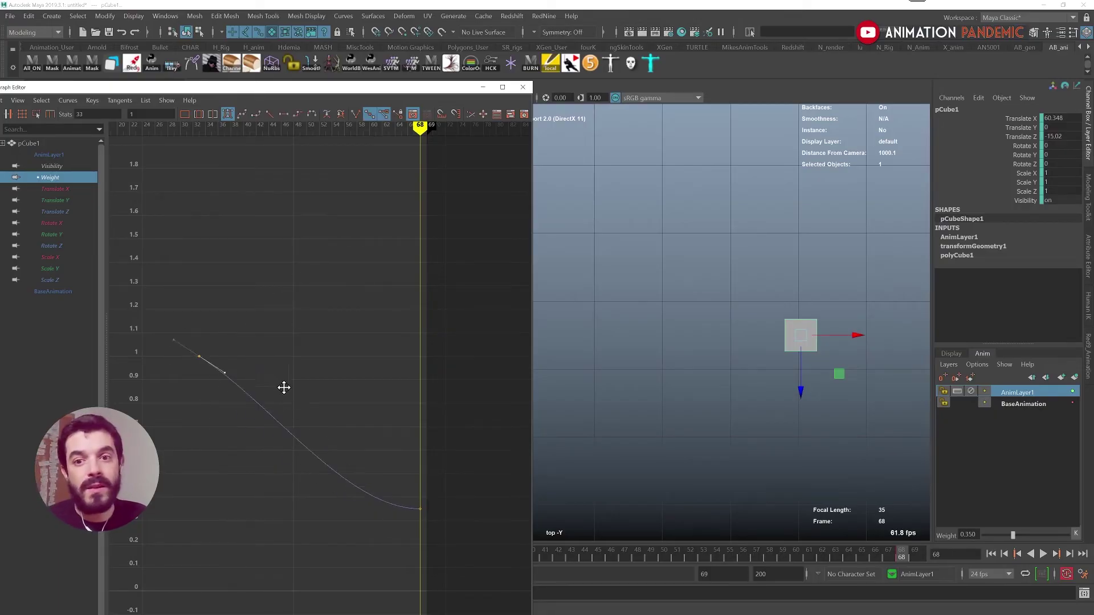
pyautogui.hotkey('ctrl', 'z')
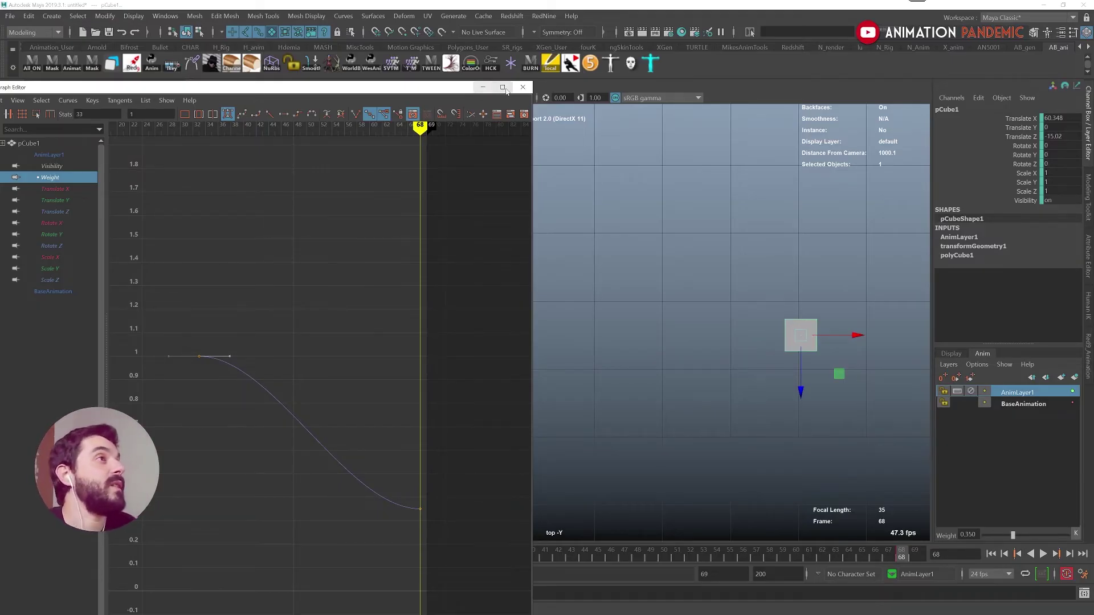
# Close the Graph Editor, go to frame 37, and recentre the cube in the top view.
pyautogui.click(524, 87)
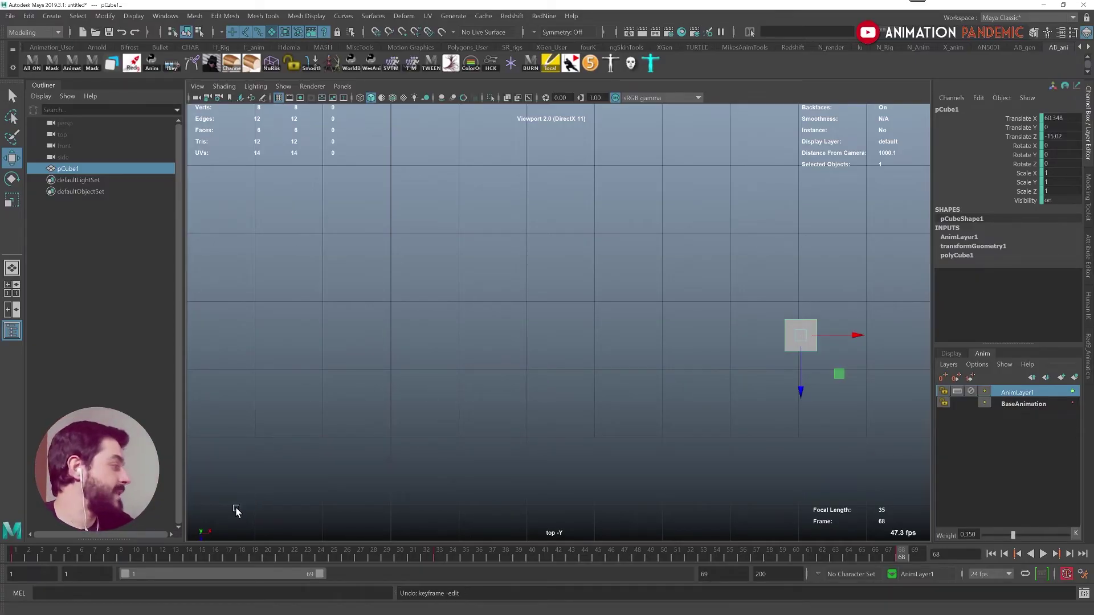
pyautogui.click(490, 552)
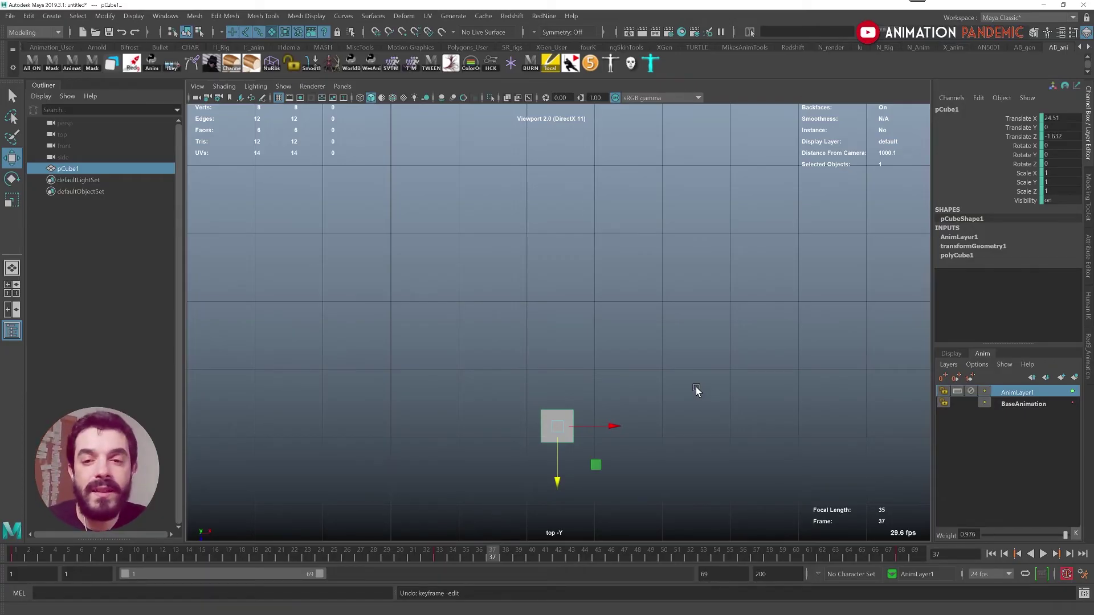
pyautogui.scroll(1, 690, 391)
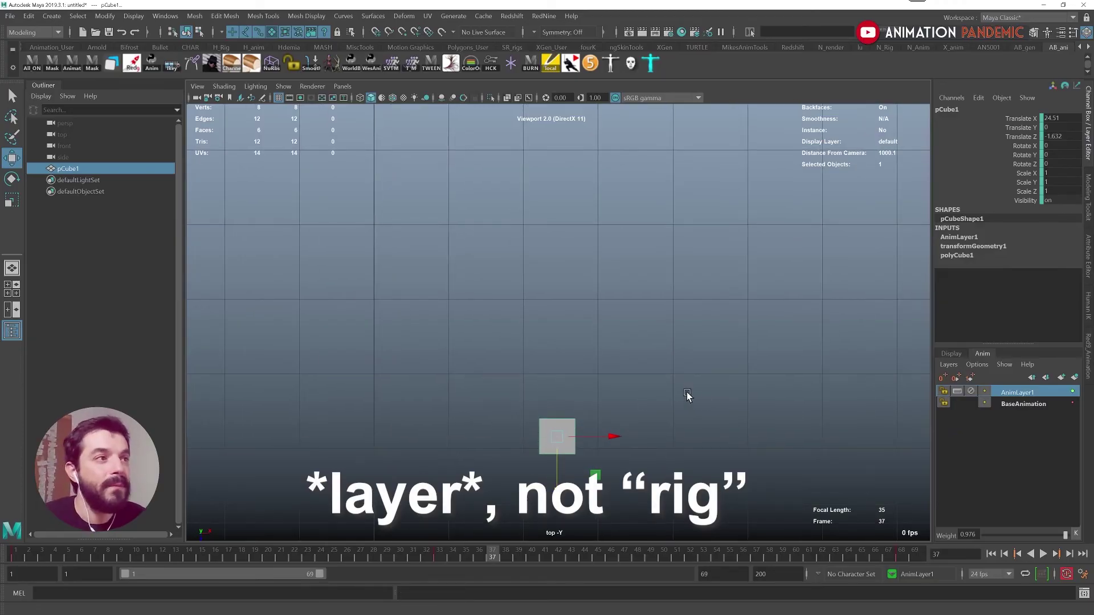
pyautogui.keyDown('alt'); pyautogui.moveTo(686, 392); pyautogui.dragTo(635, 347, button='middle'); pyautogui.keyUp('alt')
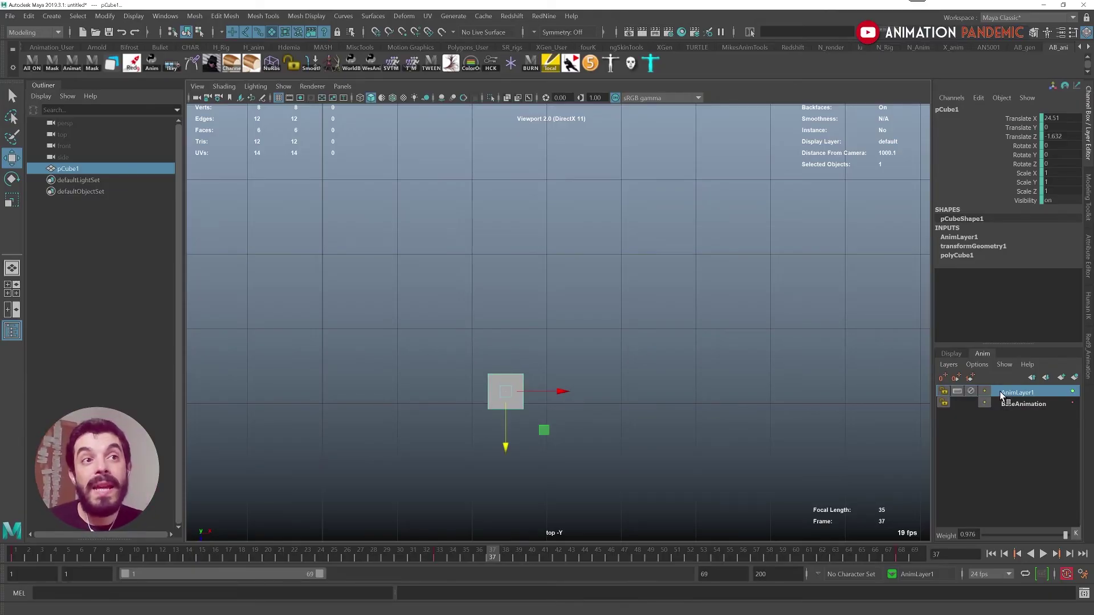
# Create AnimLayer2 and nest it under AnimLayer1, then select AnimLayer2 alone.
pyautogui.click(1074, 378)
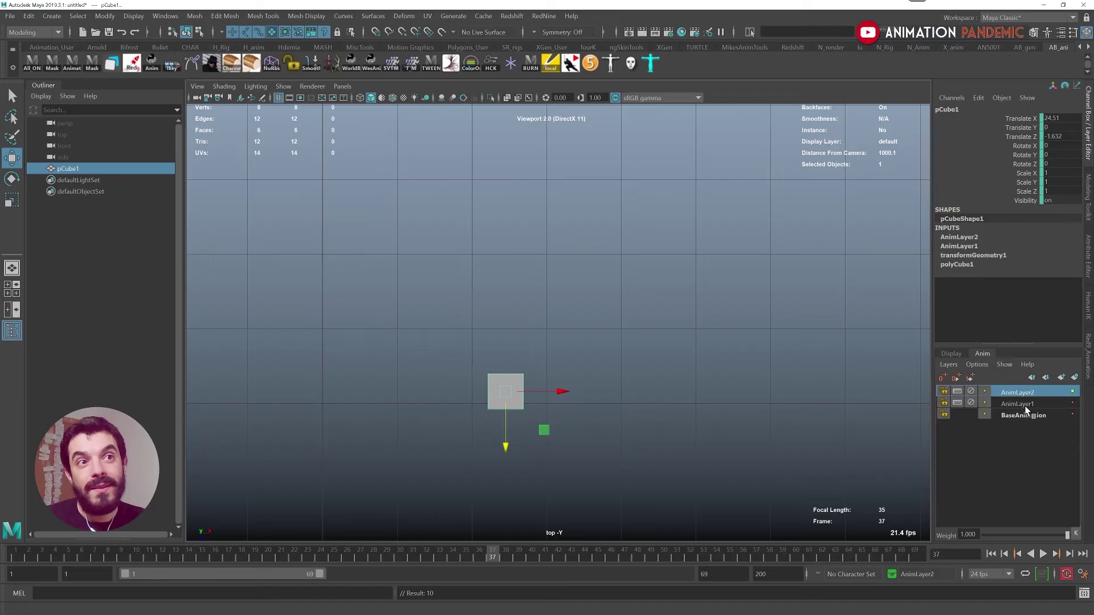
pyautogui.moveTo(1025, 393); pyautogui.dragTo(1024, 404)
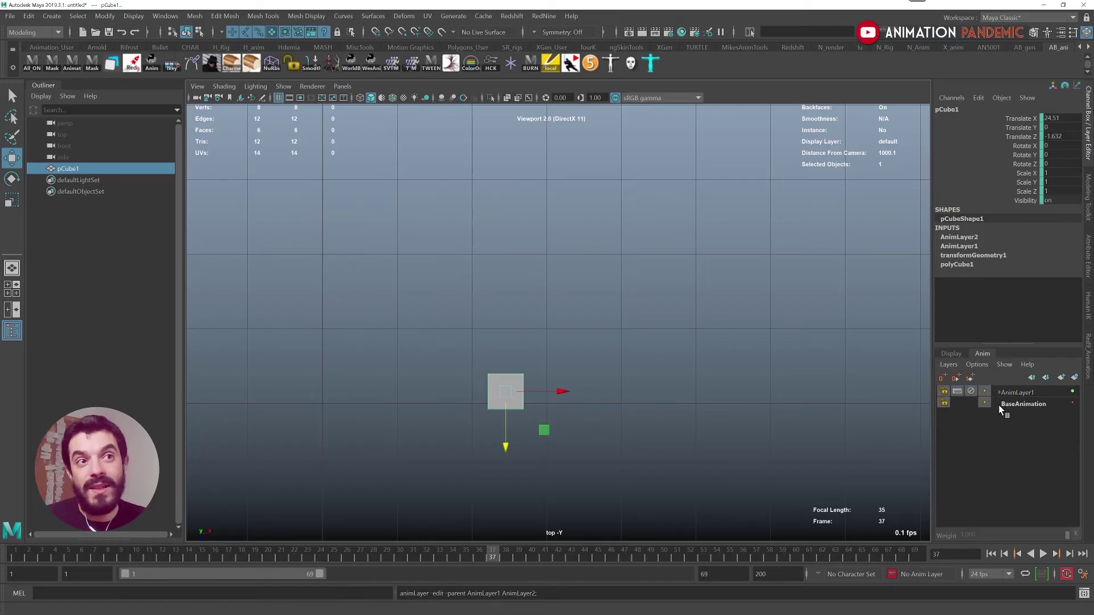
pyautogui.click(1000, 393)
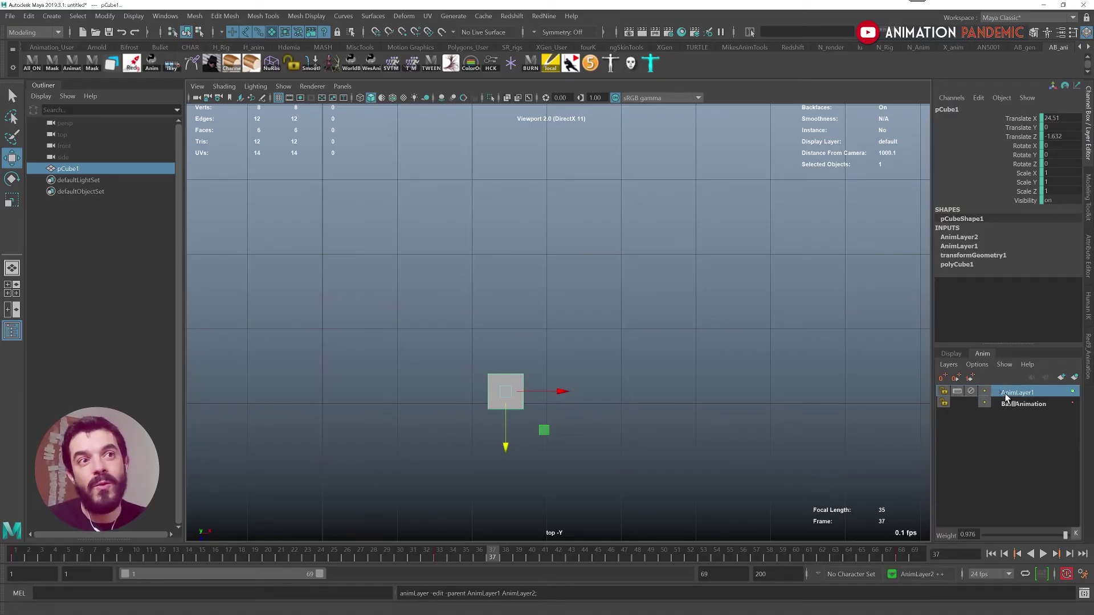
pyautogui.click(997, 394)
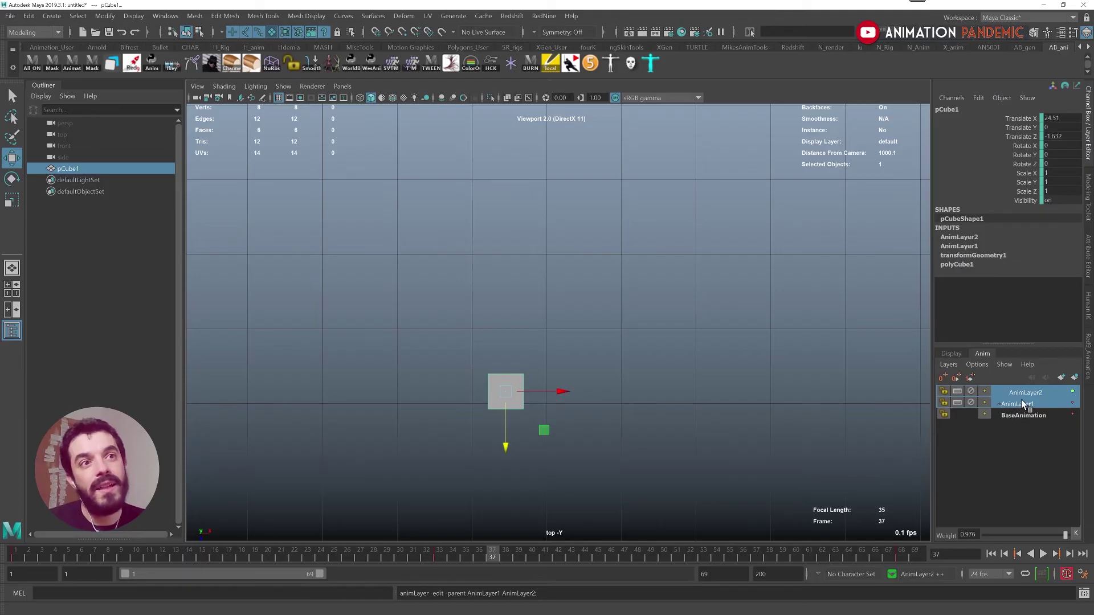
pyautogui.keyDown('ctrl'); pyautogui.click(1024, 403); pyautogui.keyUp('ctrl')
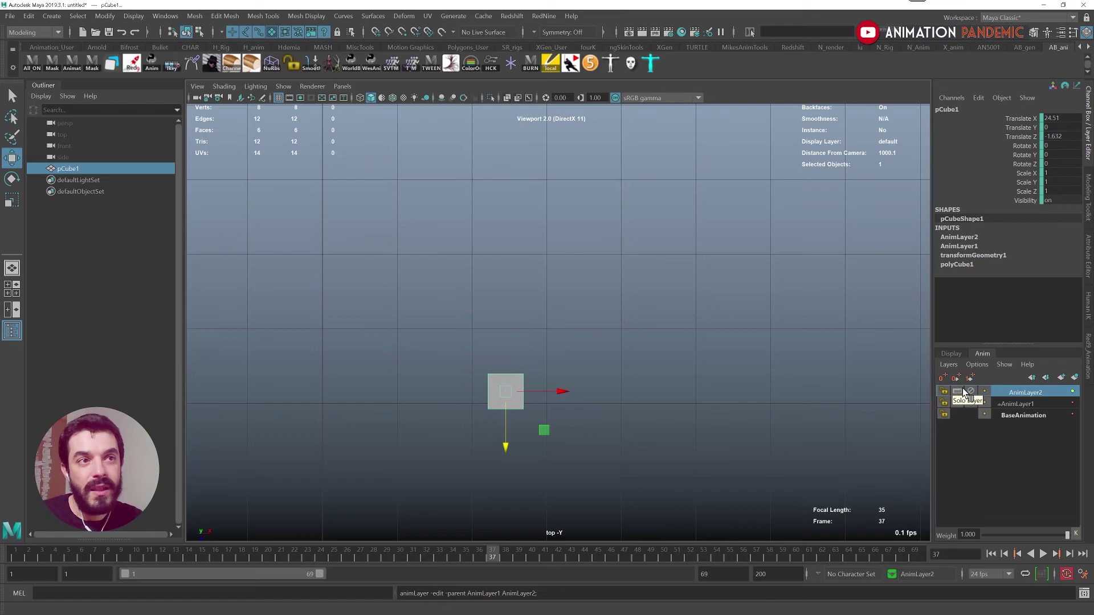
# Inspect AnimLayer2's Layer Mode menu, undo the nested layer, and play the animation.
pyautogui.rightClick(1012, 394)
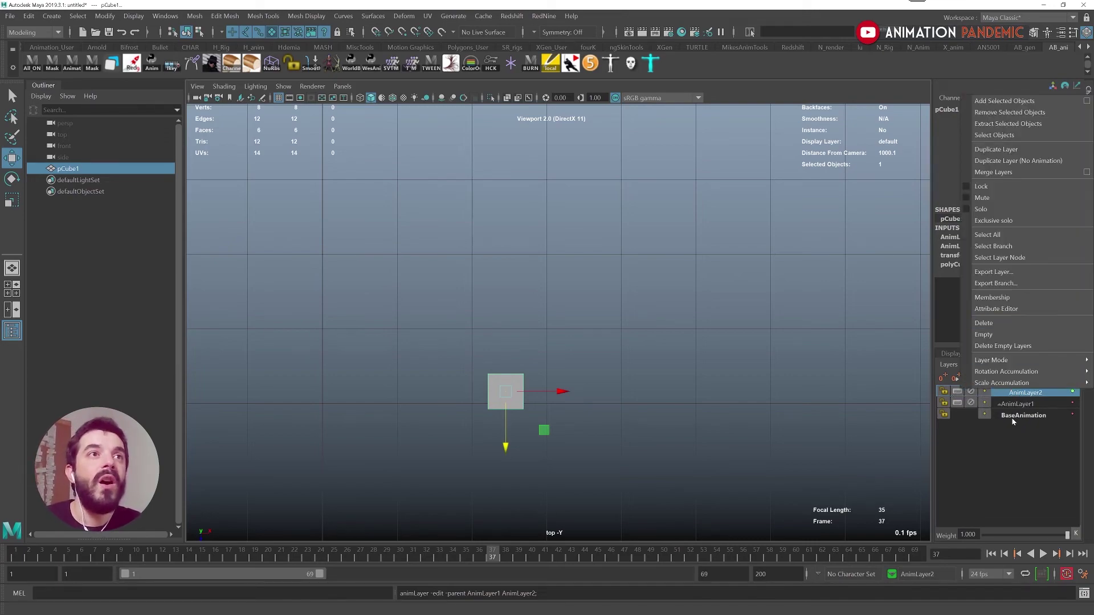
pyautogui.moveTo(1007, 362)
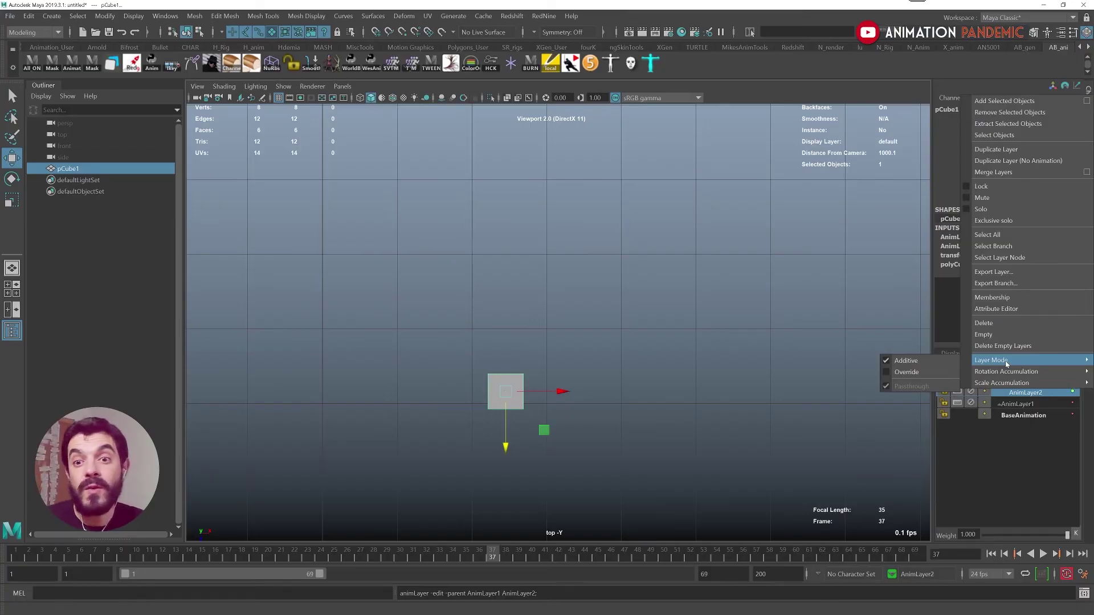
pyautogui.click(1000, 475)
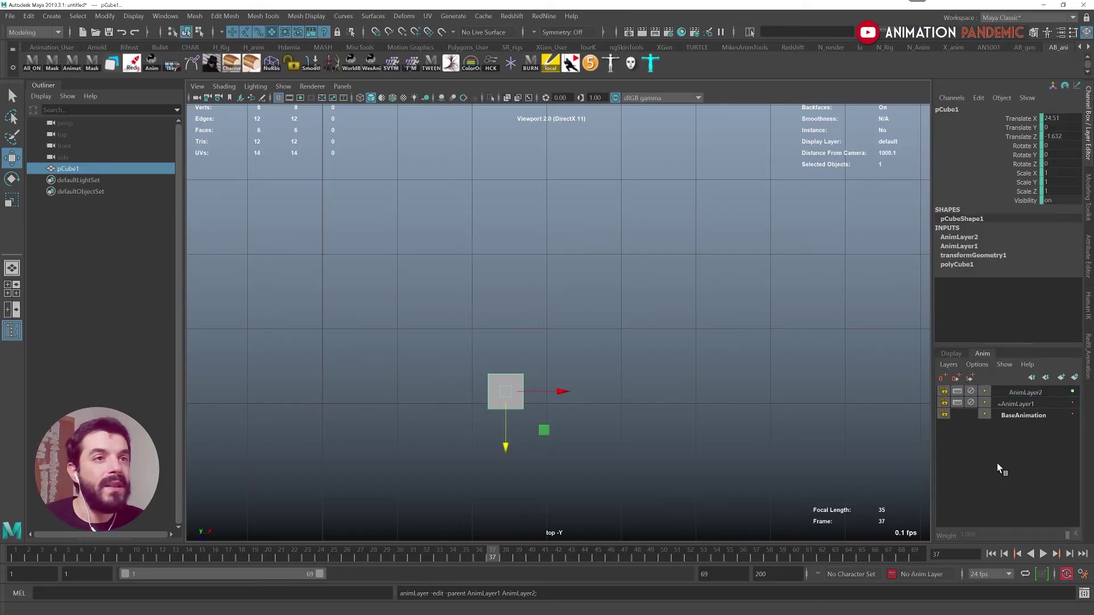
pyautogui.hotkey('ctrl', 'z')
pyautogui.hotkey('ctrl', 'z')
pyautogui.hotkey('ctrl', 'z')
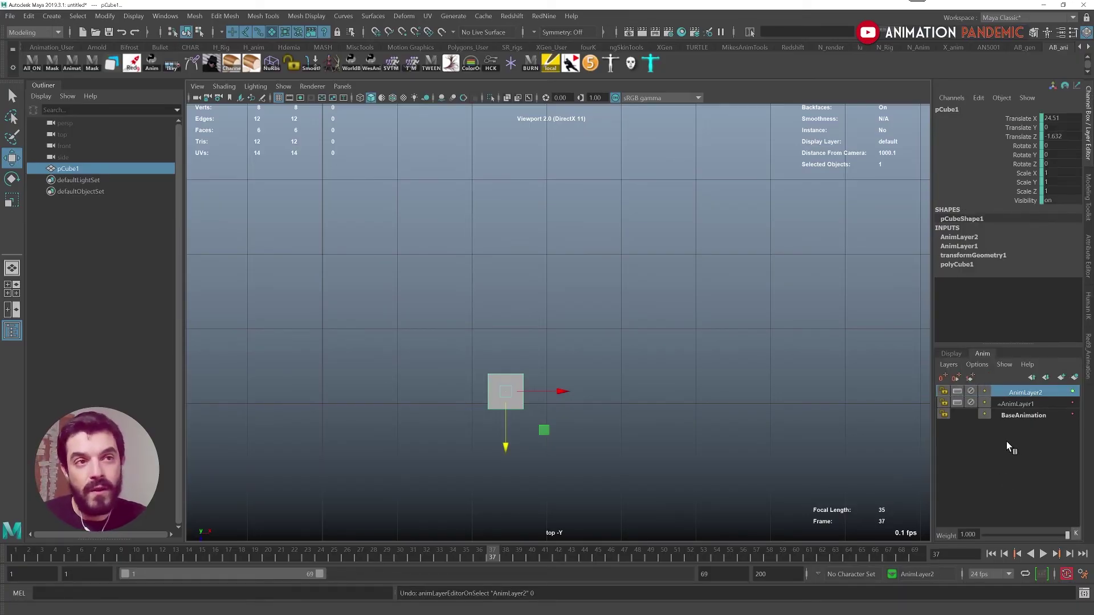
pyautogui.hotkey('alt', 'v')
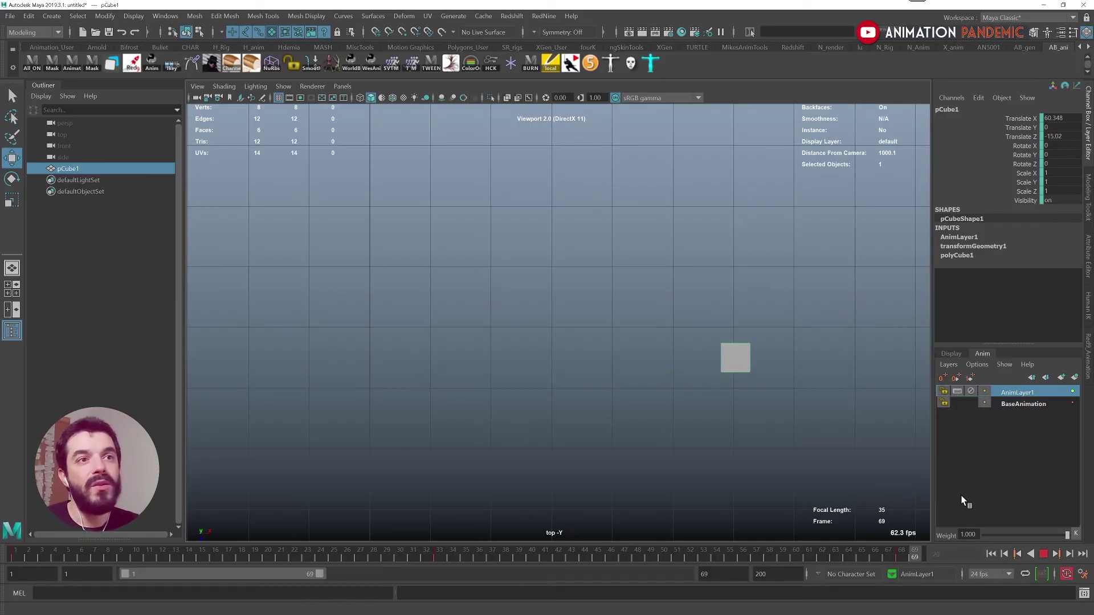
pyautogui.hotkey('alt', 'v')
pyautogui.moveTo(1067, 534)
pyautogui.mouseDown()
pyautogui.moveTo(1023, 535)
pyautogui.moveTo(1067, 535)
pyautogui.mouseUp()
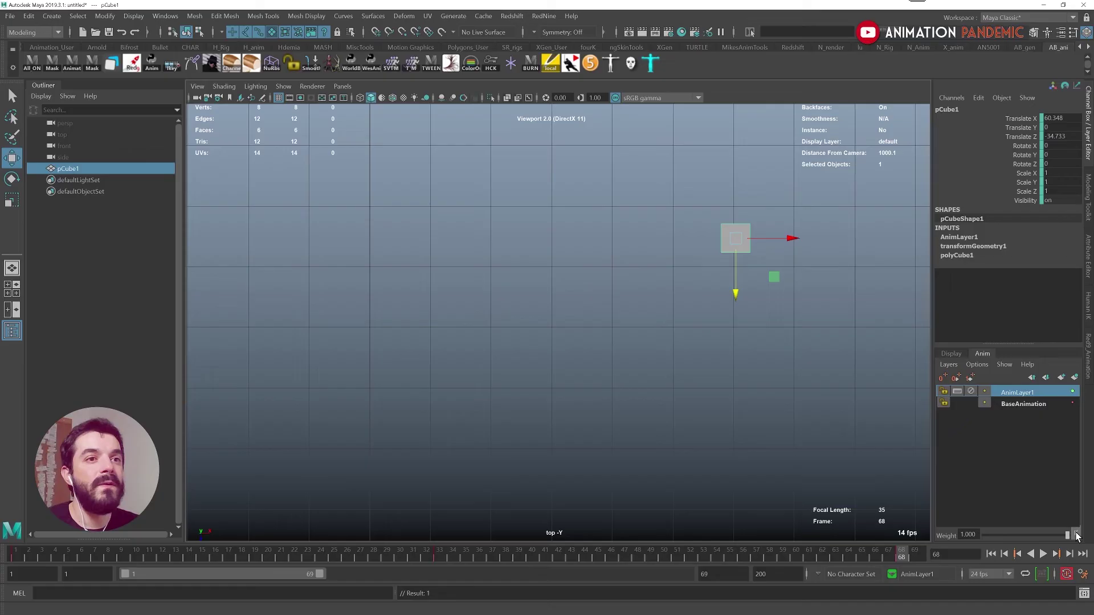
pyautogui.click(1018, 403)
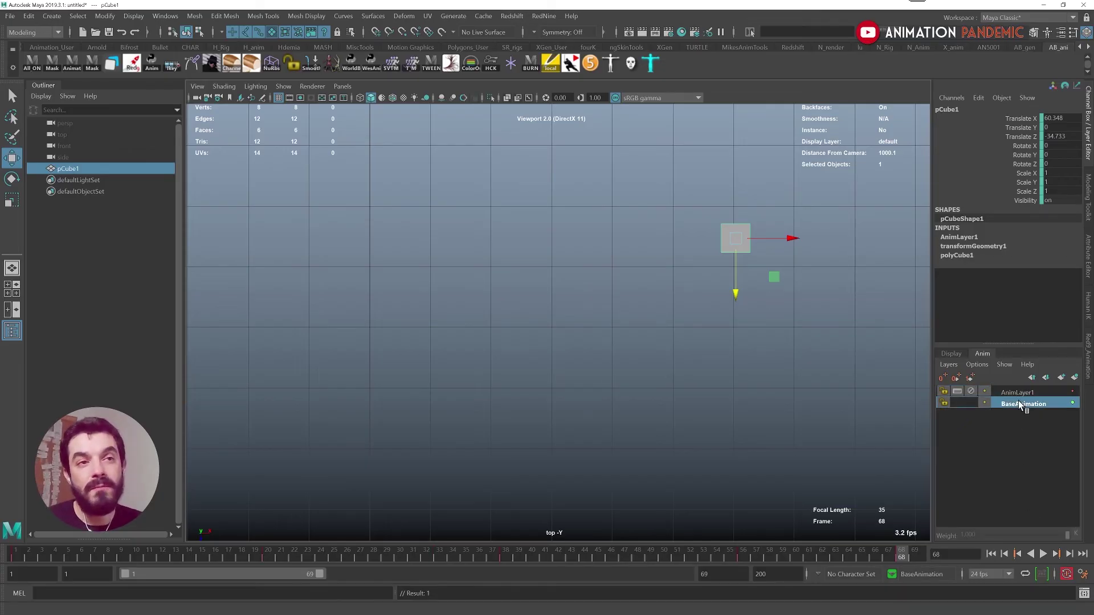
pyautogui.keyDown('ctrl'); pyautogui.click(1019, 393); pyautogui.keyUp('ctrl')
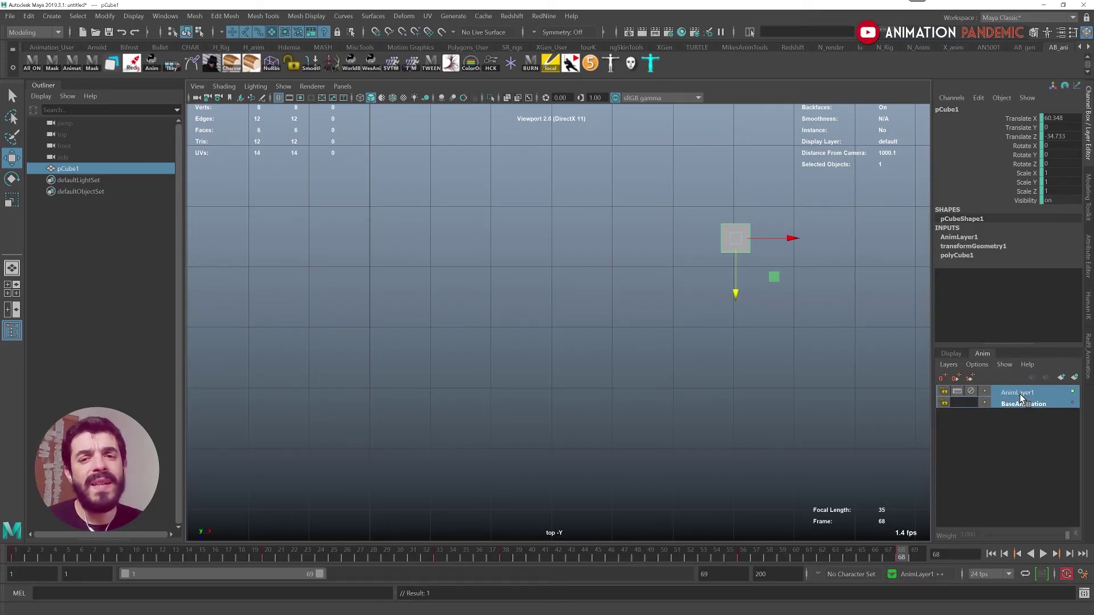
pyautogui.rightClick(1020, 398)
pyautogui.click(1066, 180)
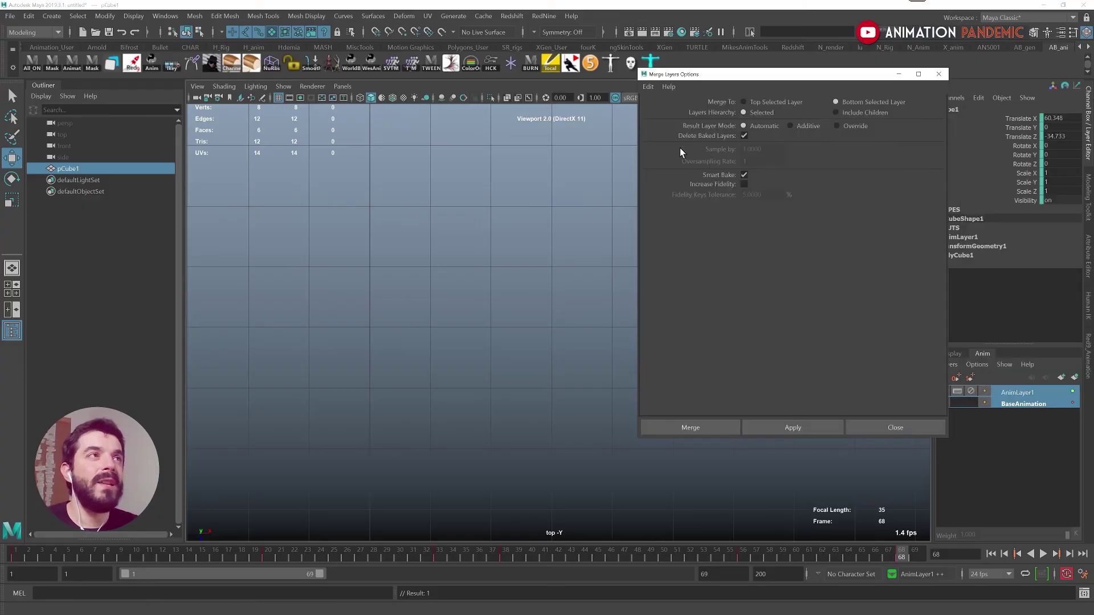
pyautogui.click(648, 89)
pyautogui.click(667, 109)
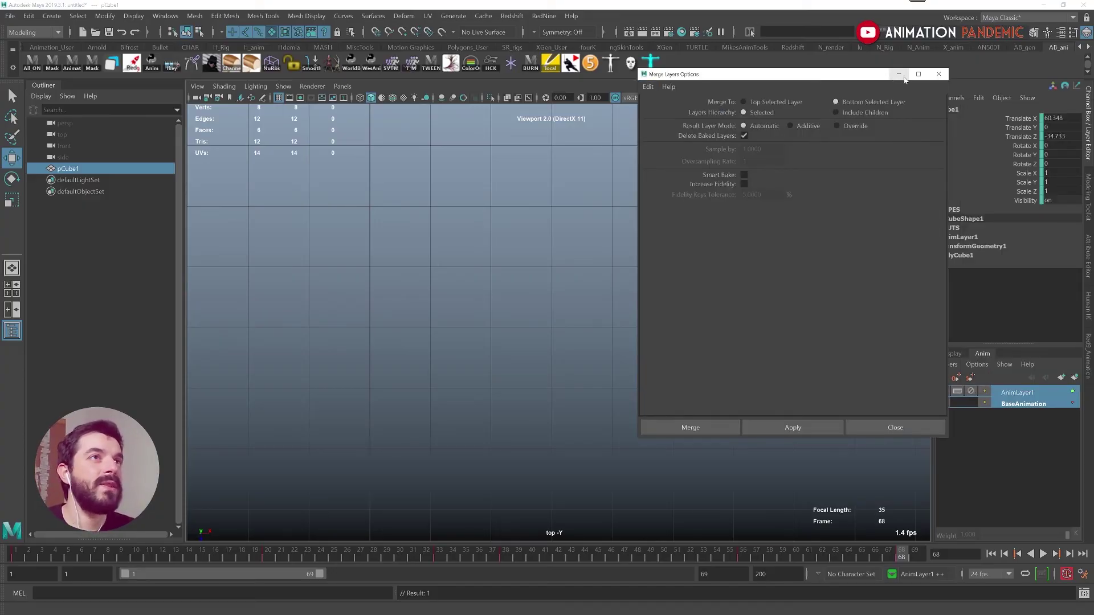
pyautogui.click(938, 75)
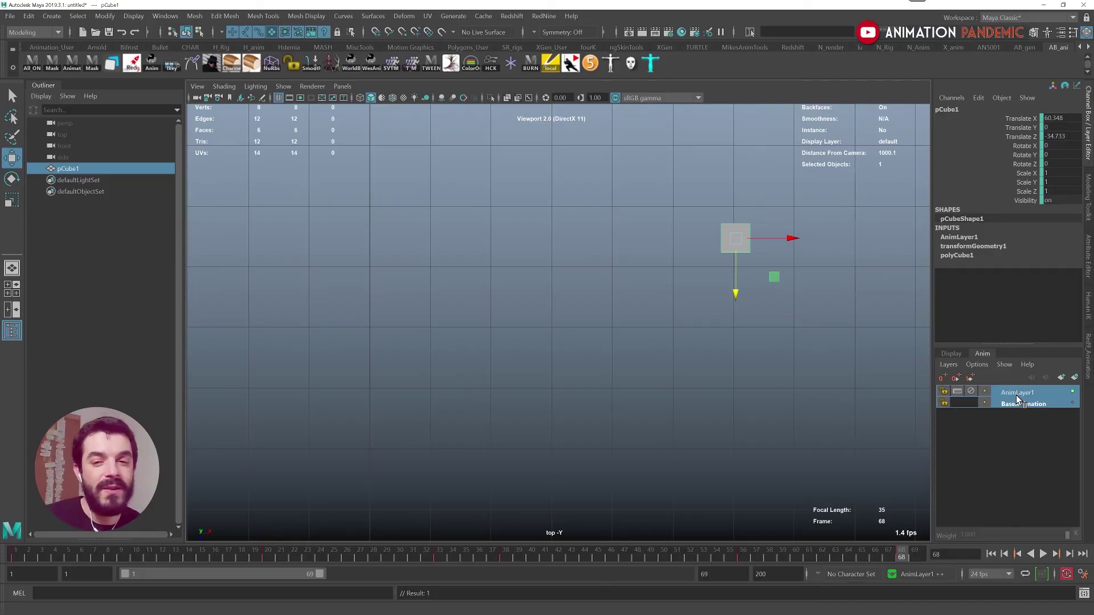
pyautogui.rightClick(1018, 401)
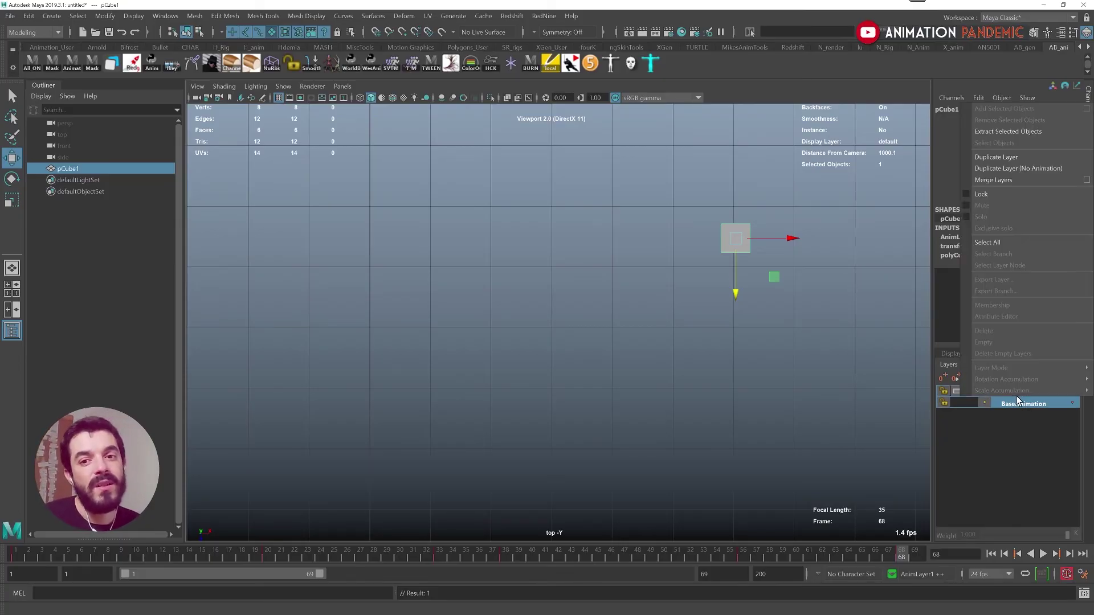
pyautogui.click(993, 184)
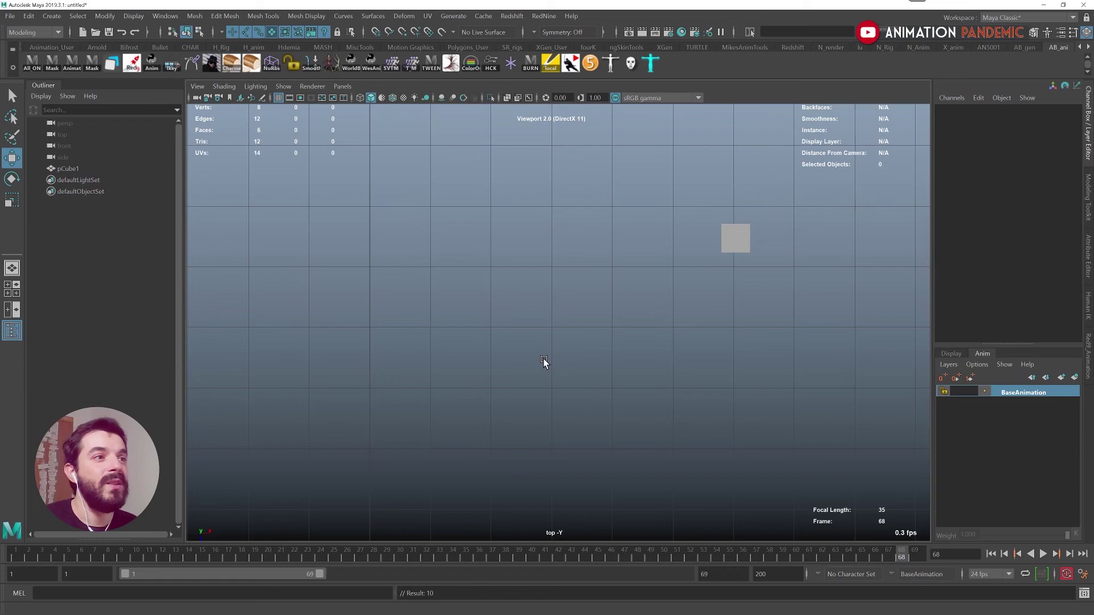
pyautogui.moveTo(544, 363); pyautogui.dragTo(794, 163)
pyautogui.hotkey('alt', 'v')
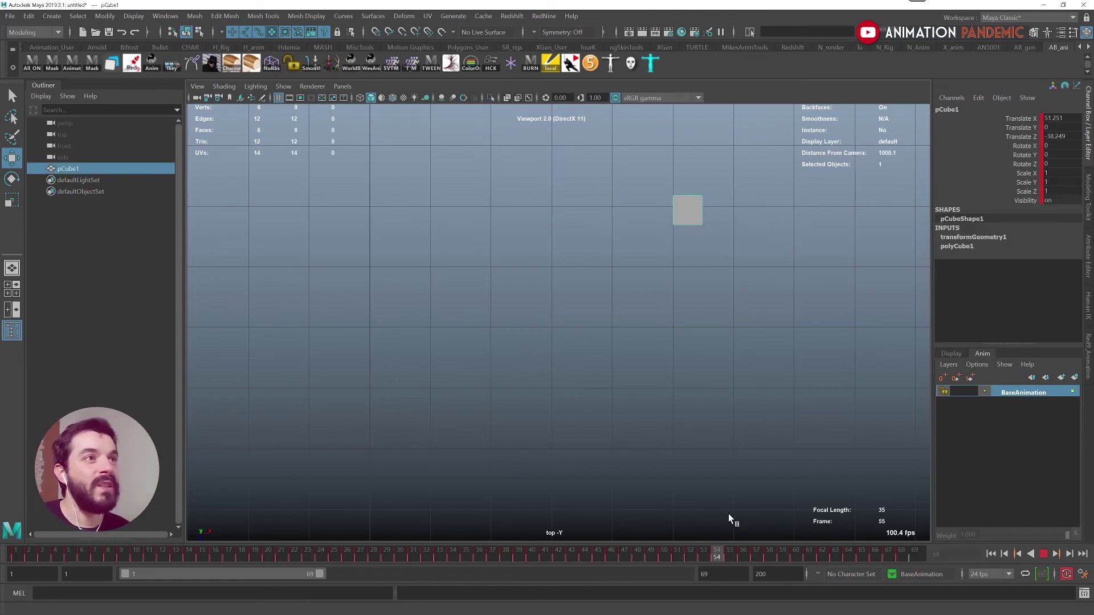
pyautogui.moveTo(501, 532); pyautogui.dragTo(618, 520)
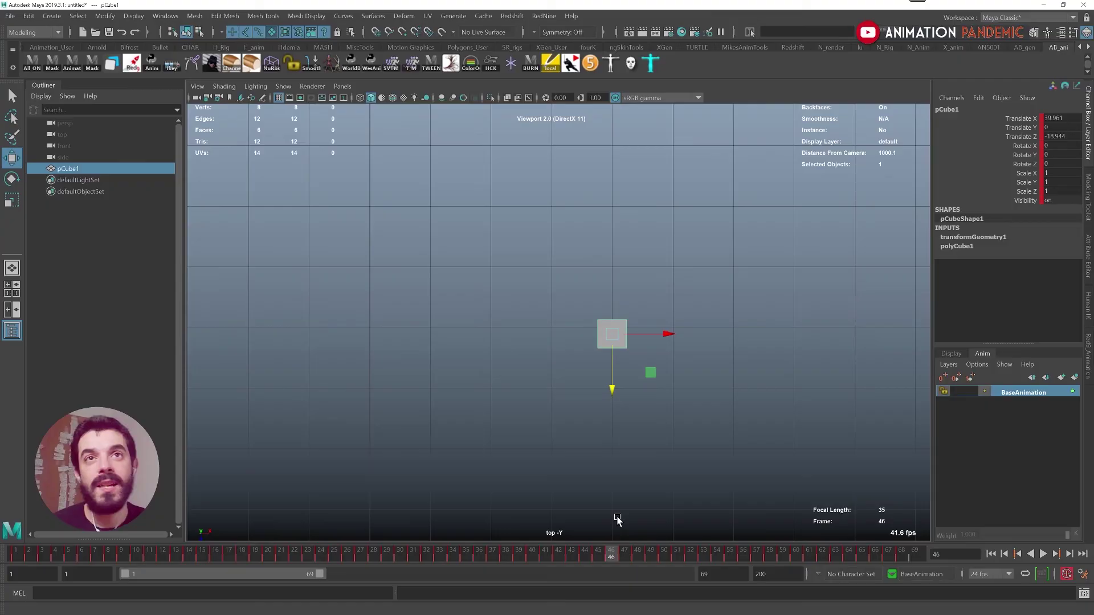
pyautogui.keyDown('alt'); pyautogui.moveTo(538, 474); pyautogui.dragTo(526, 470, button='middle'); pyautogui.keyUp('alt')
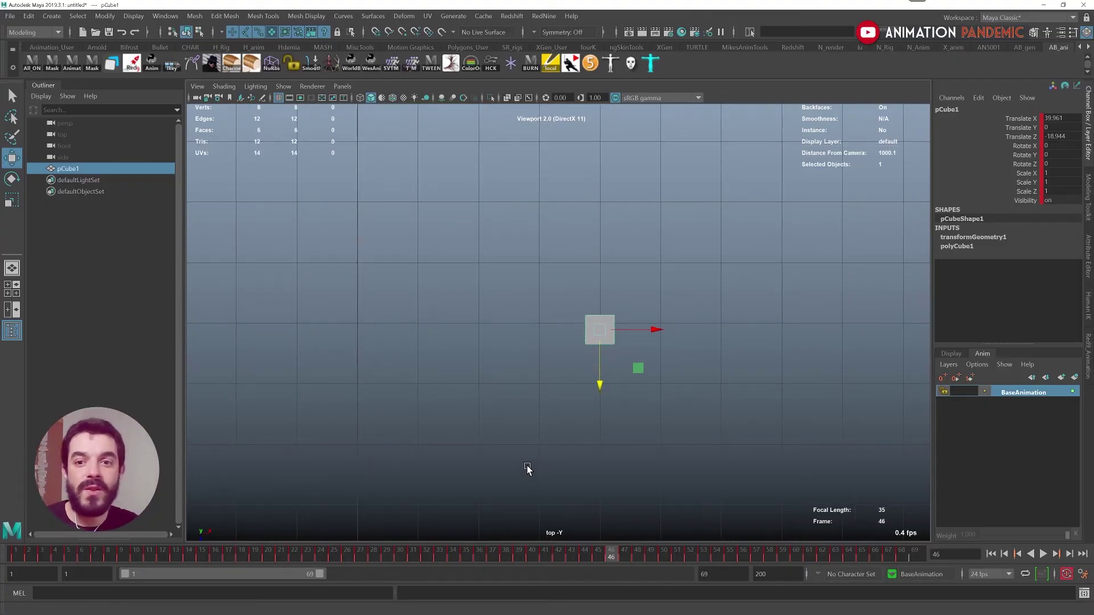
pyautogui.hotkey('ctrl', 'z')
pyautogui.hotkey('ctrl', 'z')
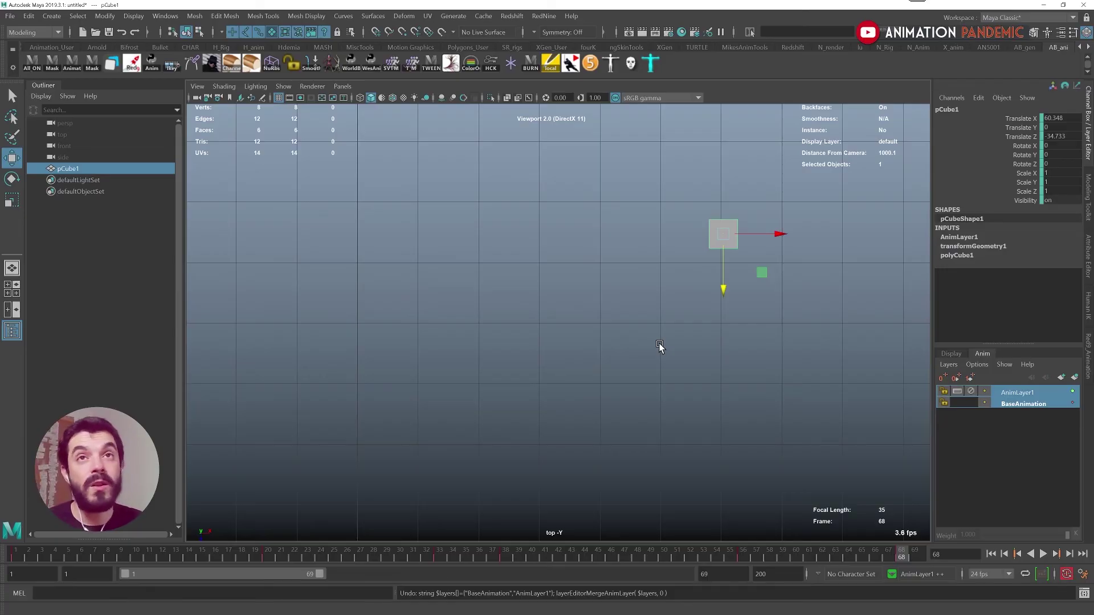
# Merge AnimLayer1 into BaseAnimation with Smart Bake turned on.
pyautogui.rightClick(1029, 392)
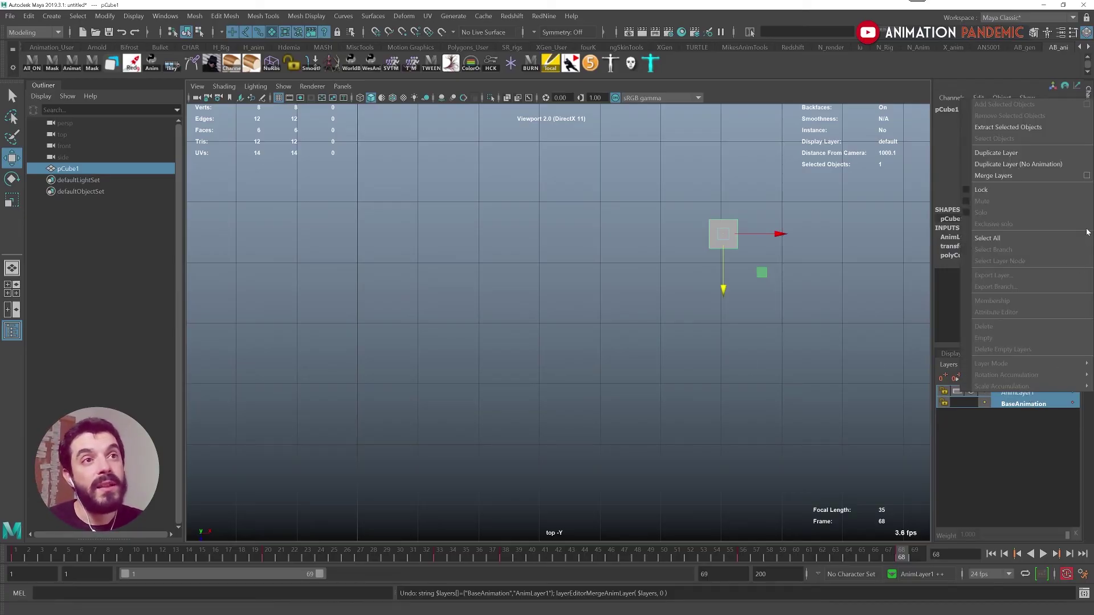
pyautogui.click(1087, 175)
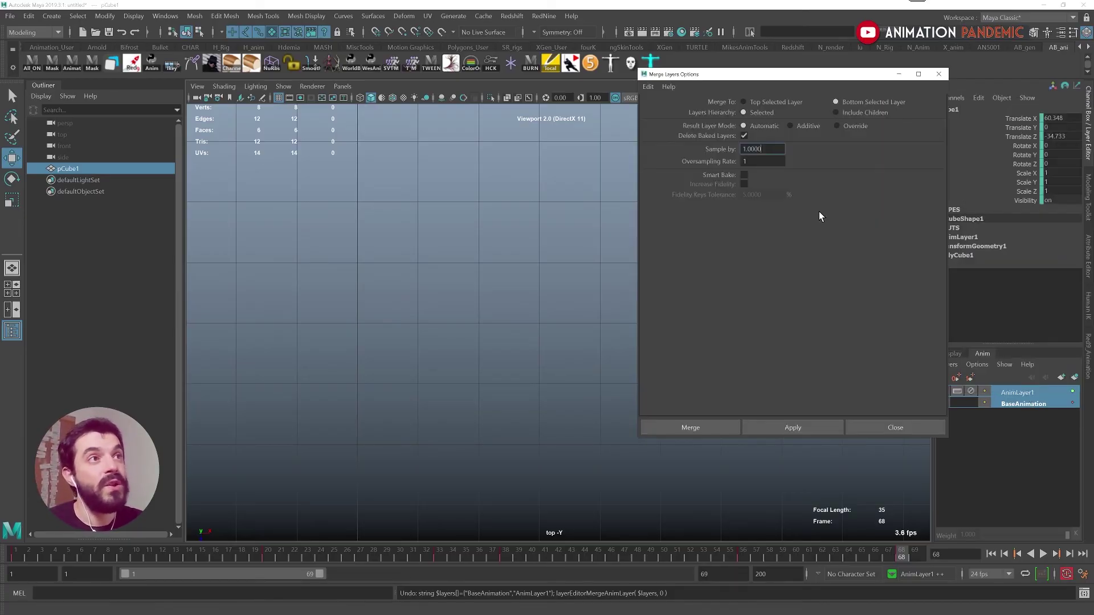
pyautogui.click(744, 174)
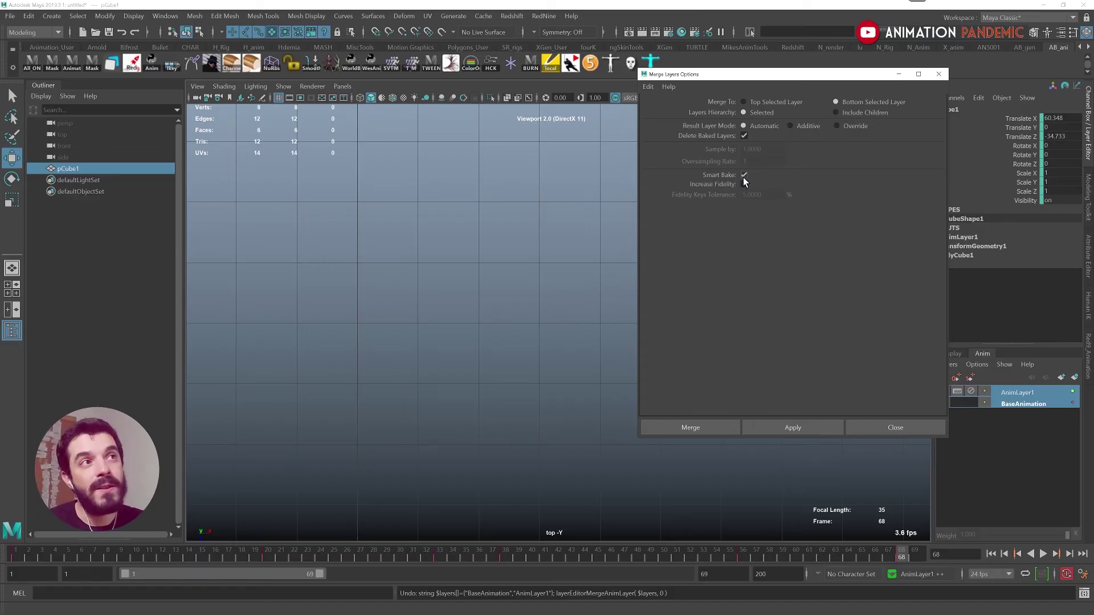
pyautogui.press('super+plus')
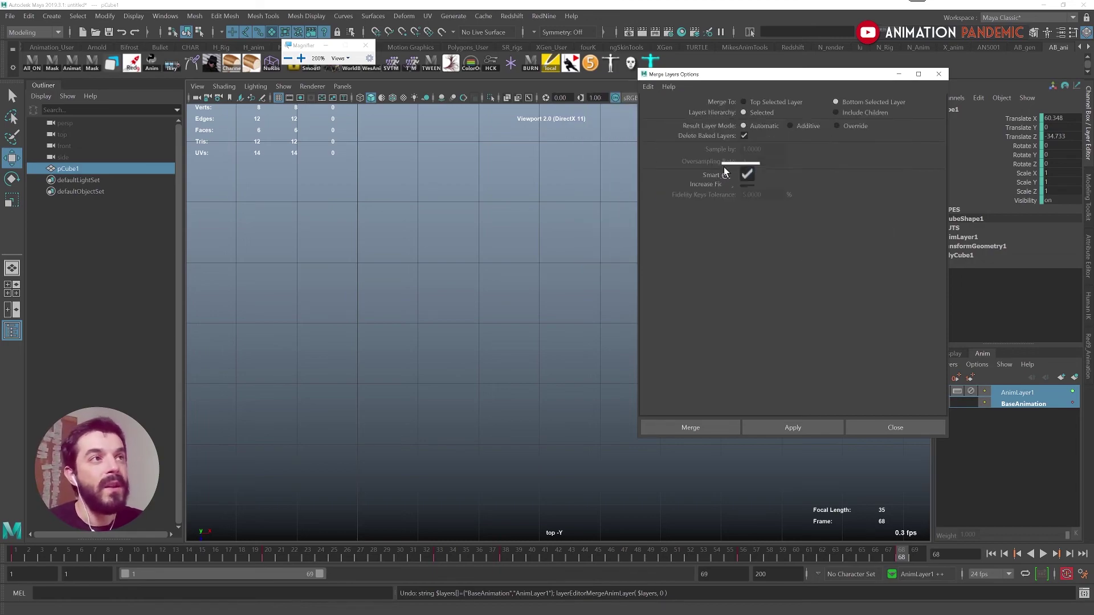
pyautogui.press('super+Escape')
pyautogui.click(672, 432)
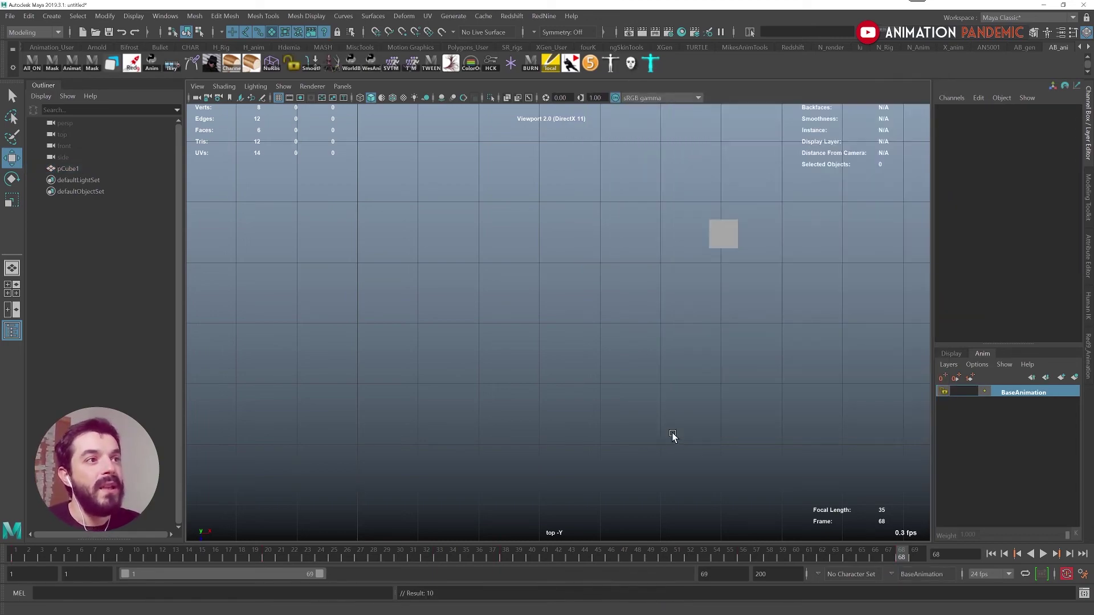
# Select the cube and scrub the timeline to review the baked animation.
pyautogui.click(723, 234)
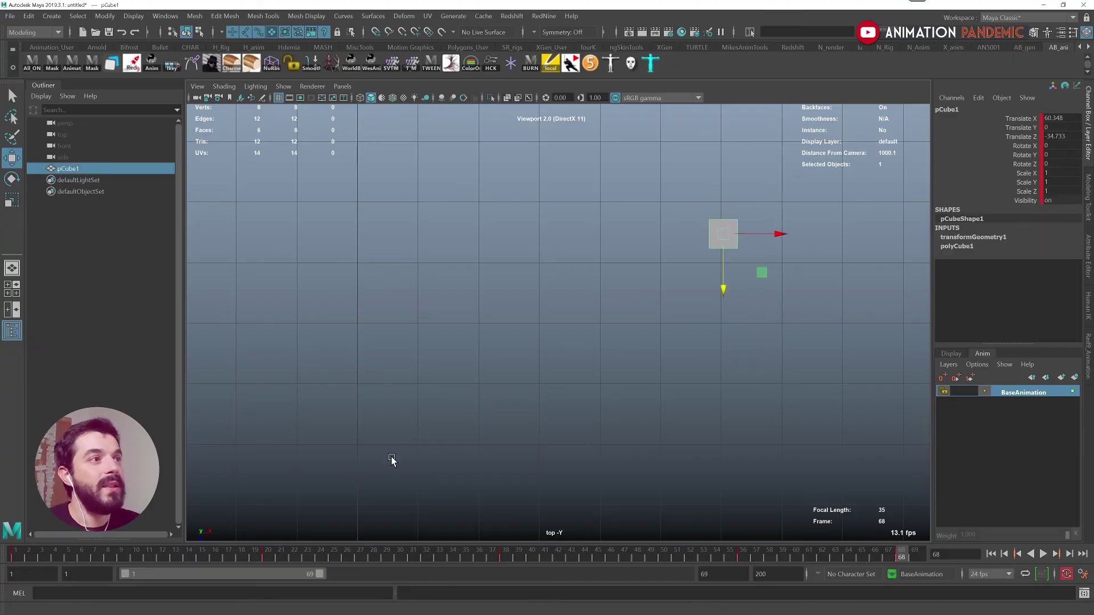
pyautogui.moveTo(47, 551); pyautogui.dragTo(917, 548)
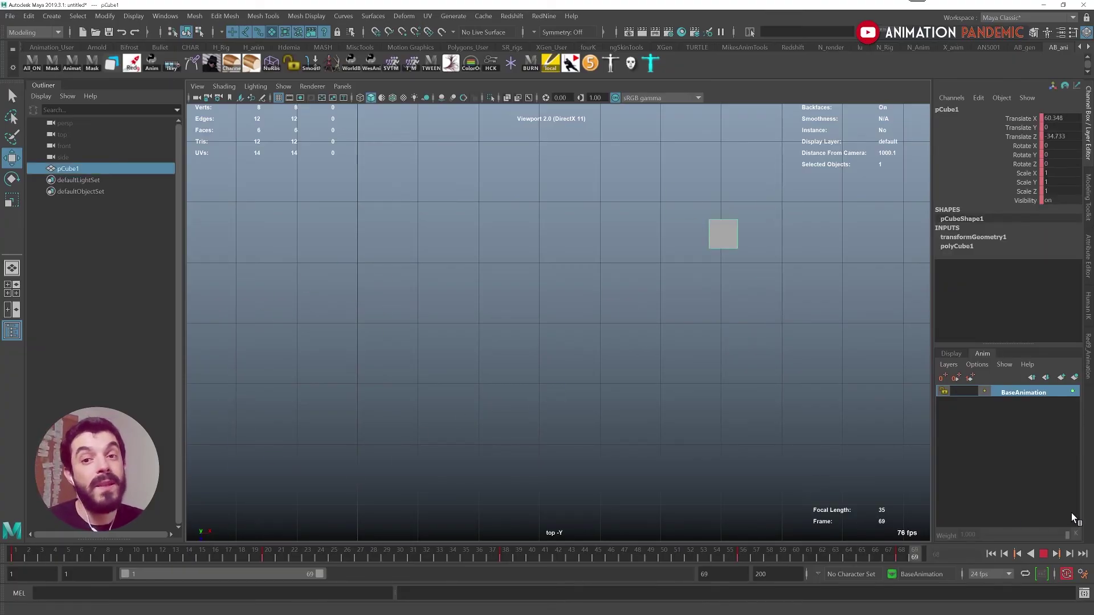
pyautogui.press('Escape')
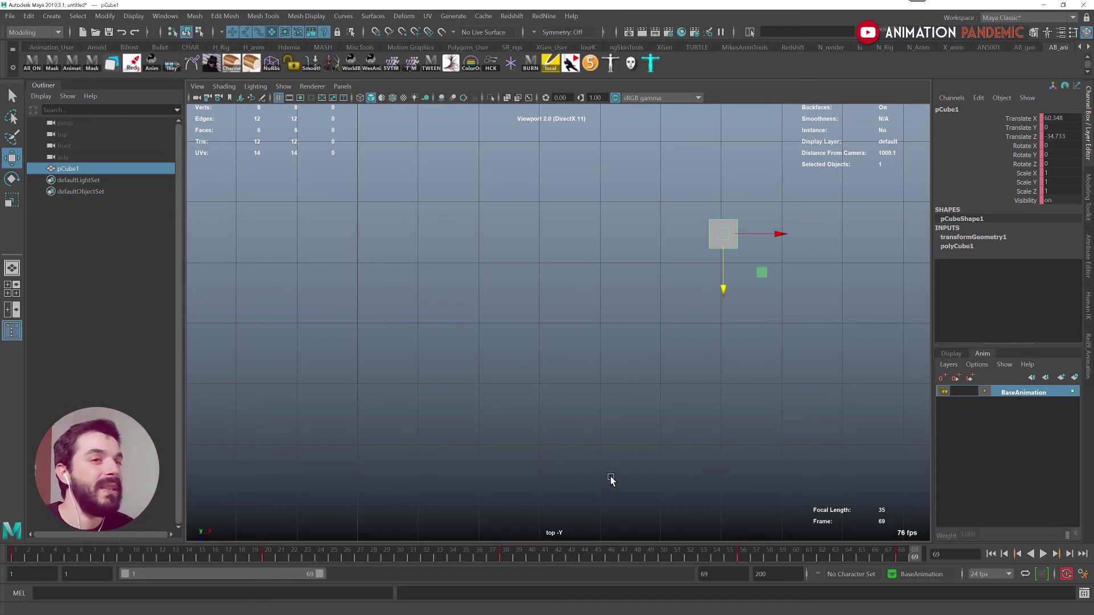
# Undo the merge to bring back AnimLayer1 and BaseAnimation, and reselect the layers.
pyautogui.hotkey('alt', ',')
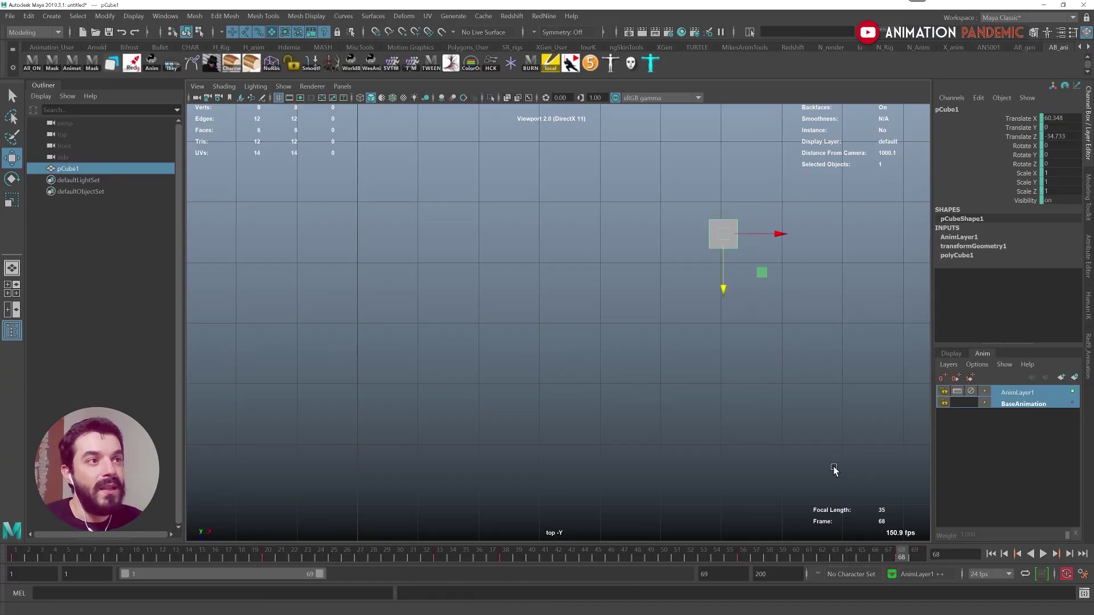
pyautogui.click(999, 484)
pyautogui.click(1015, 393)
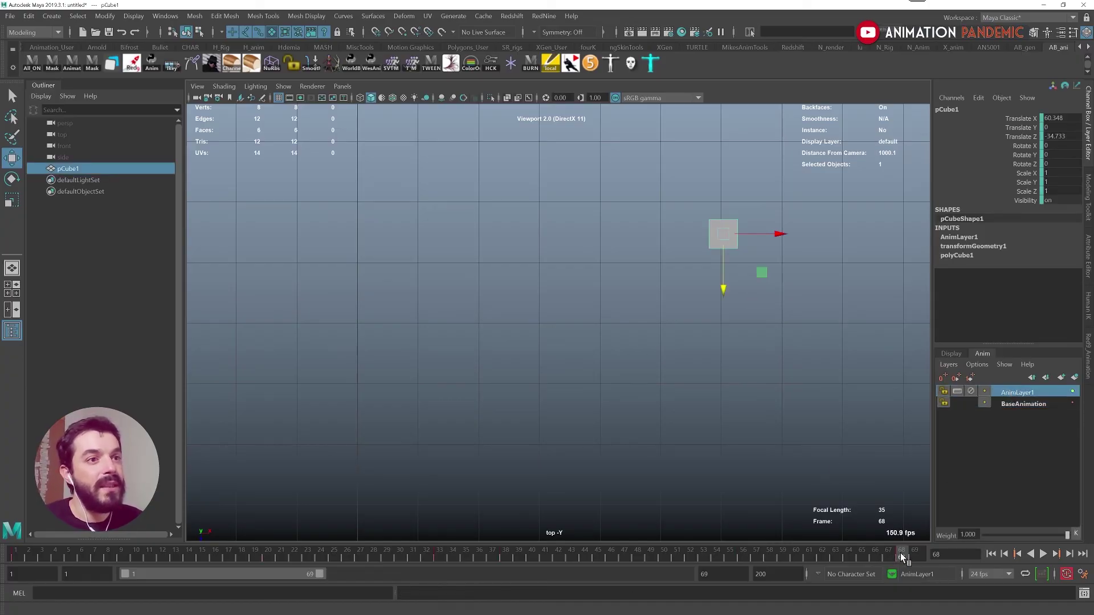
pyautogui.click(1023, 404)
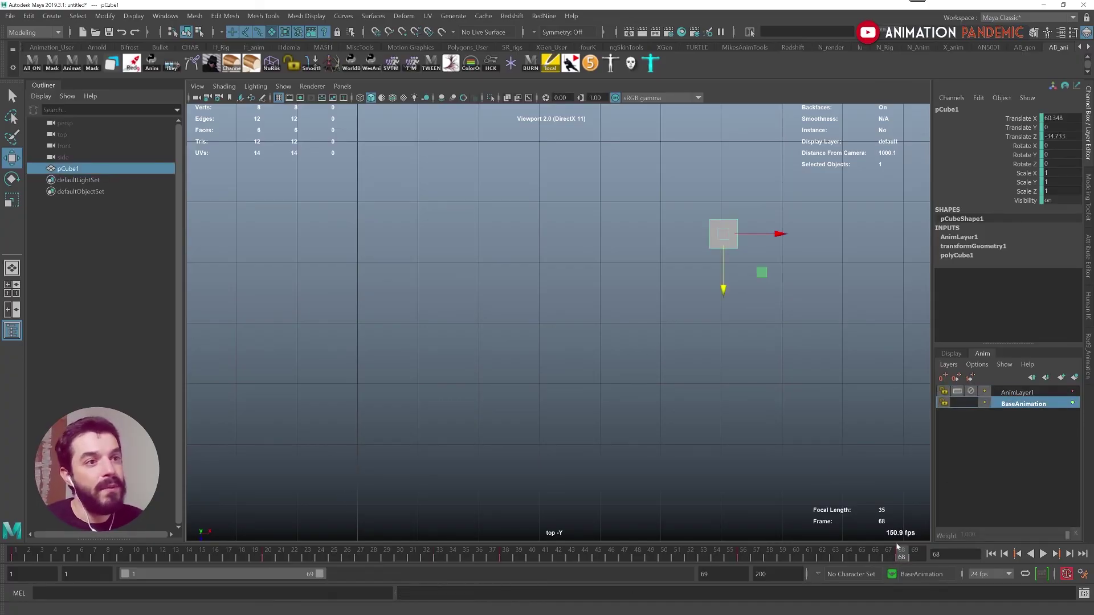
pyautogui.click(1013, 392)
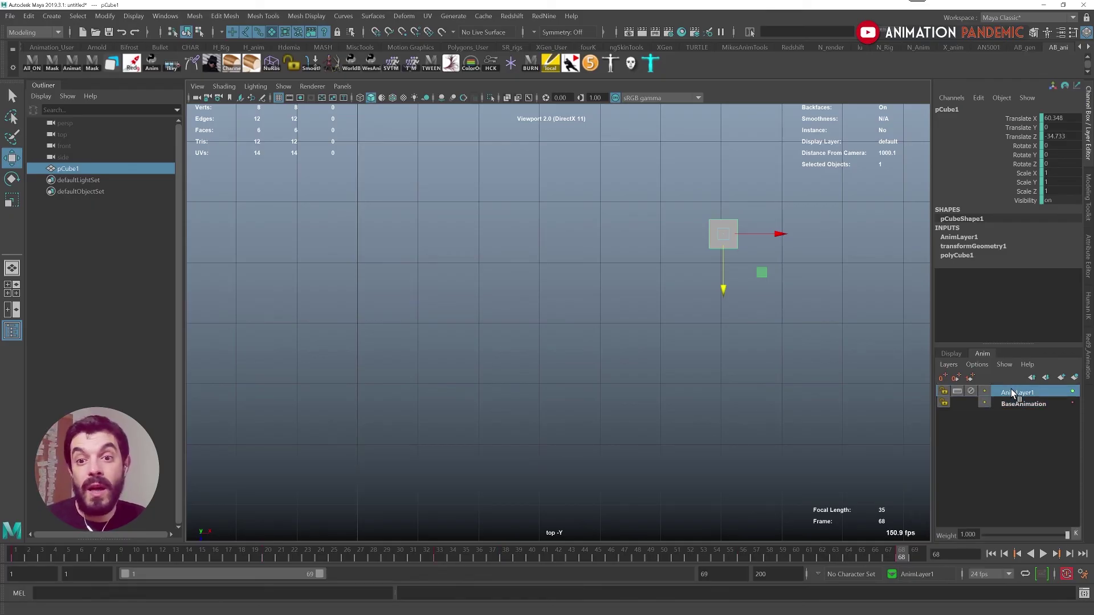
pyautogui.keyDown('ctrl'); pyautogui.click(1012, 403); pyautogui.keyUp('ctrl')
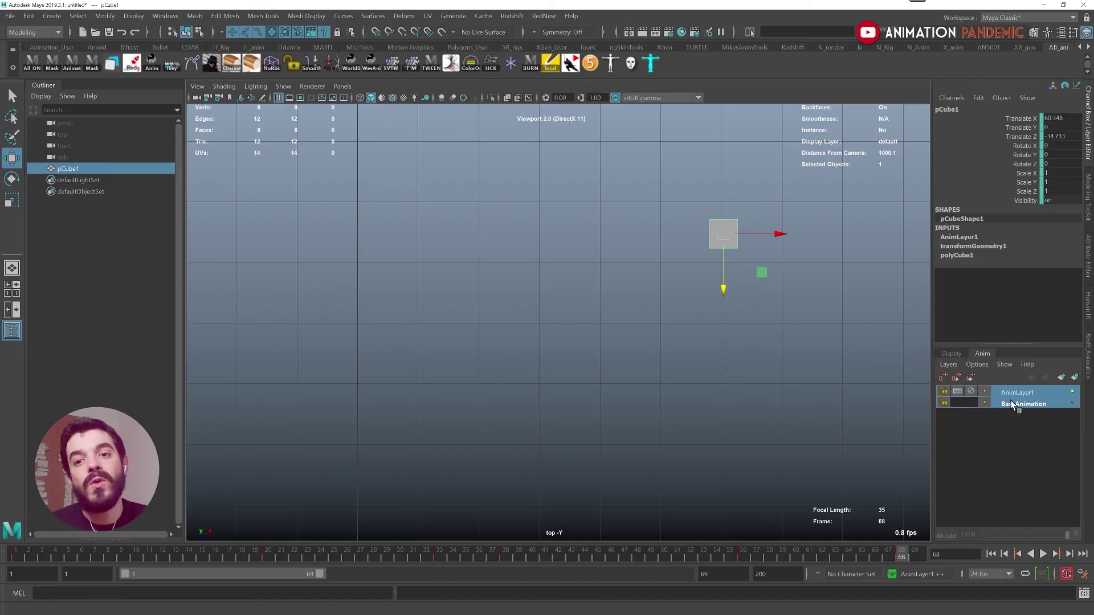
# At frame 46, move the cube farther along Z on AnimLayer1.
pyautogui.click(613, 556)
pyautogui.click(986, 393)
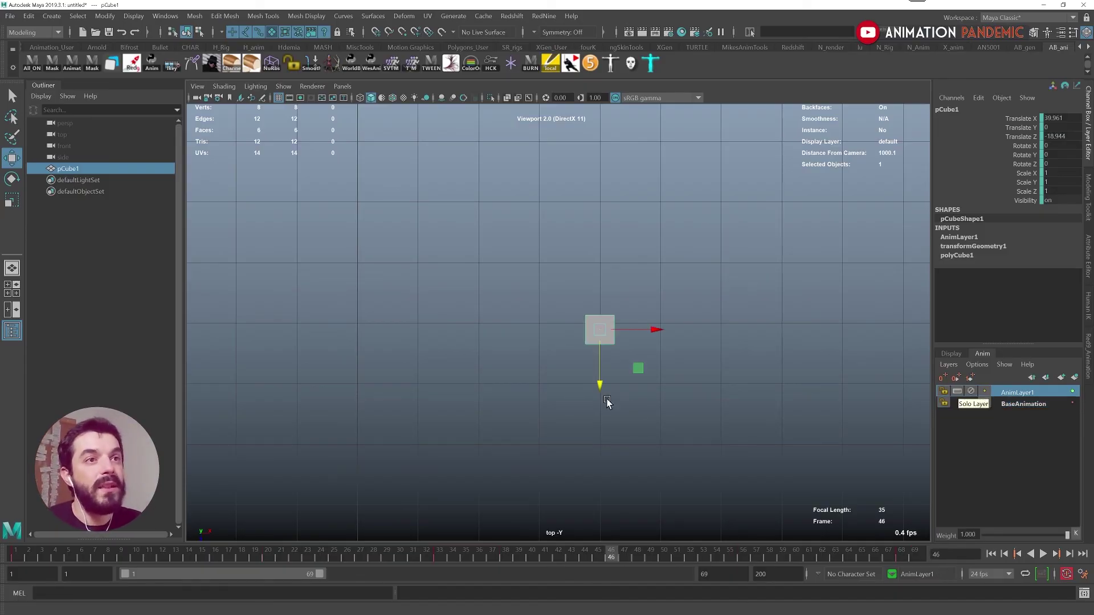
pyautogui.moveTo(600, 385); pyautogui.dragTo(600, 240)
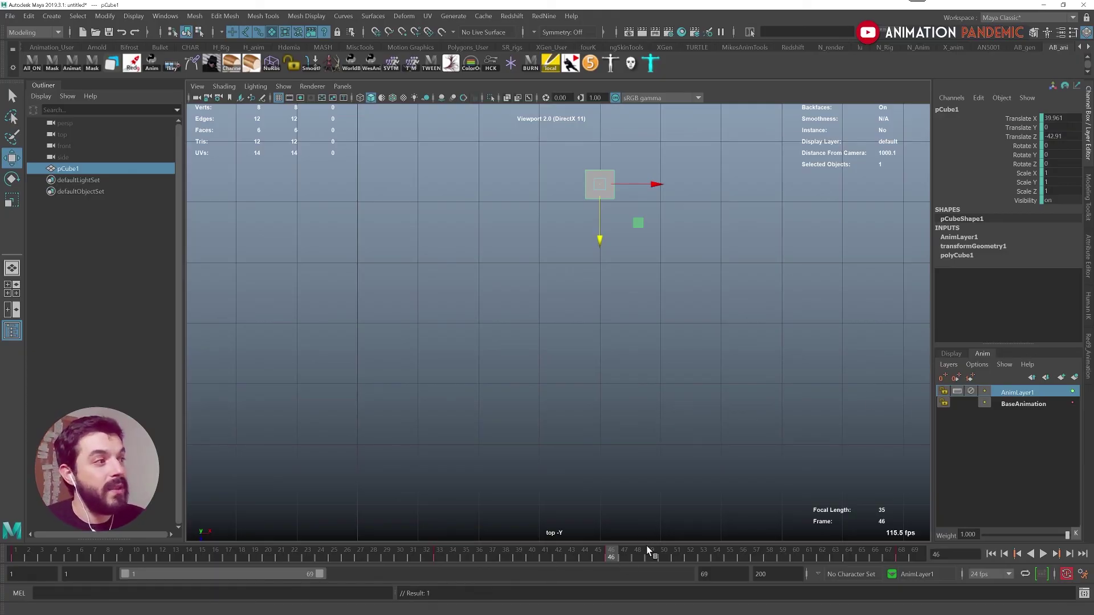
# Merge AnimLayer1 into BaseAnimation and select the cube to check its keys.
pyautogui.click(1029, 403)
pyautogui.click(1019, 393)
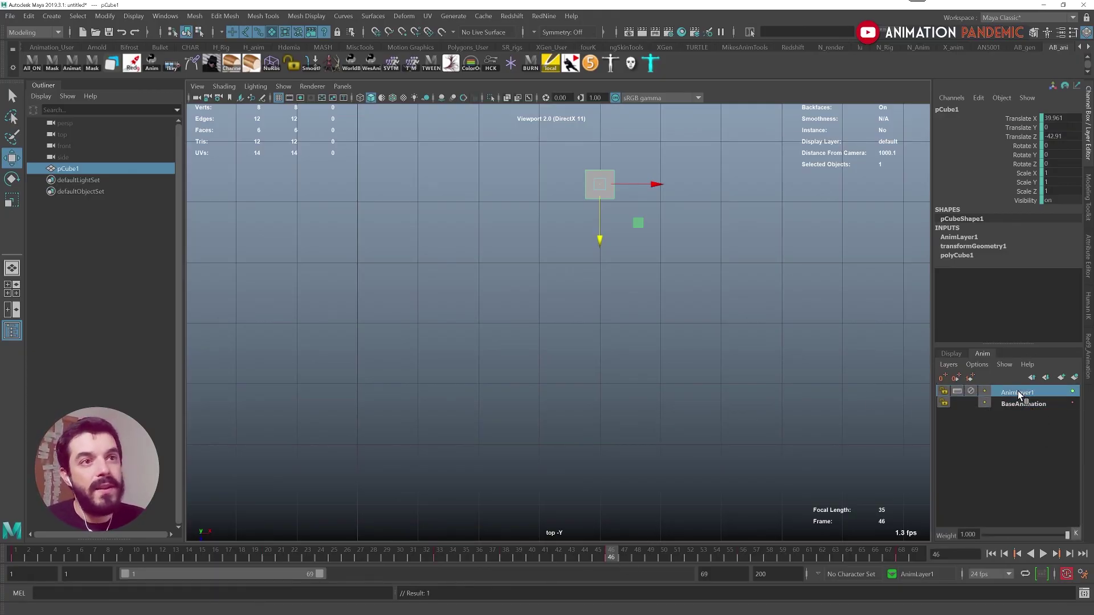
pyautogui.rightClick(1019, 399)
pyautogui.click(988, 188)
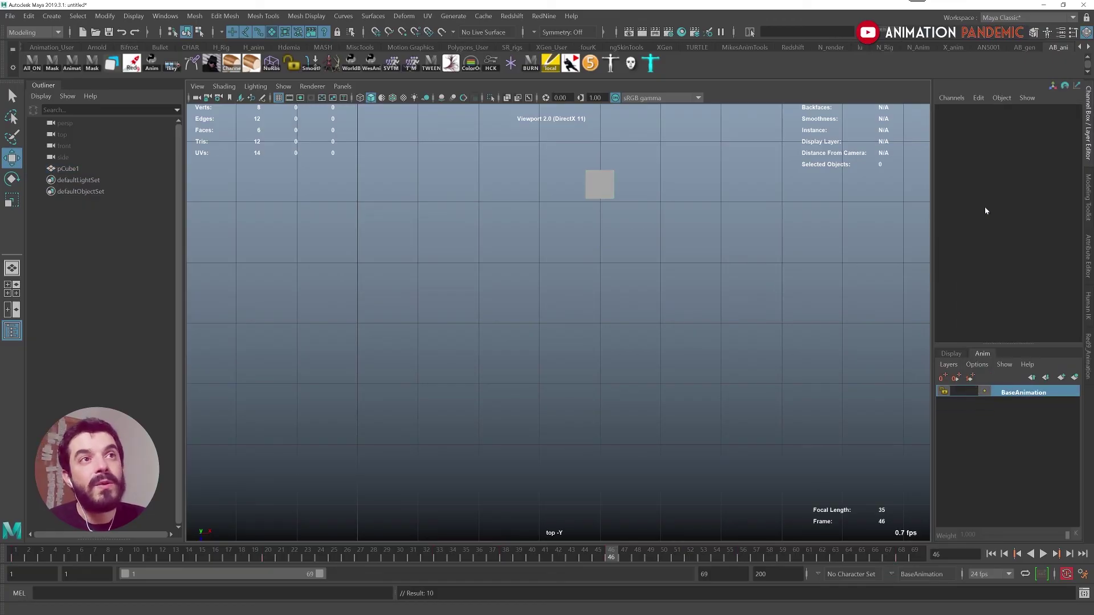
pyautogui.click(600, 184)
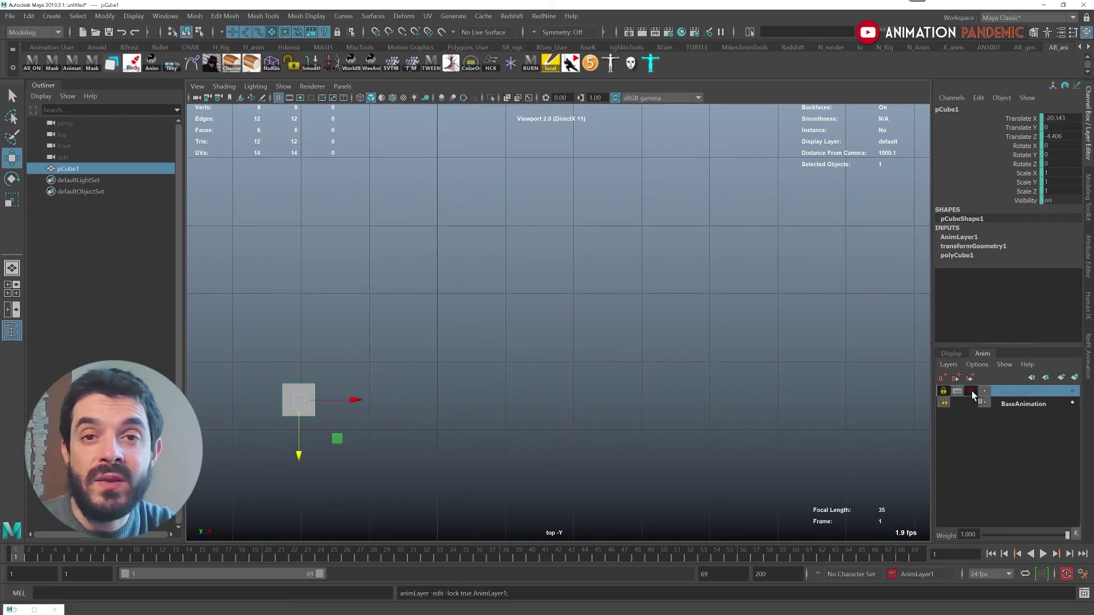
# Restore AnimLayer1 above BaseAnimation, leaving pCube1 at X −20.343, Z 4.406 on frame 1.
pyautogui.click(943, 377)
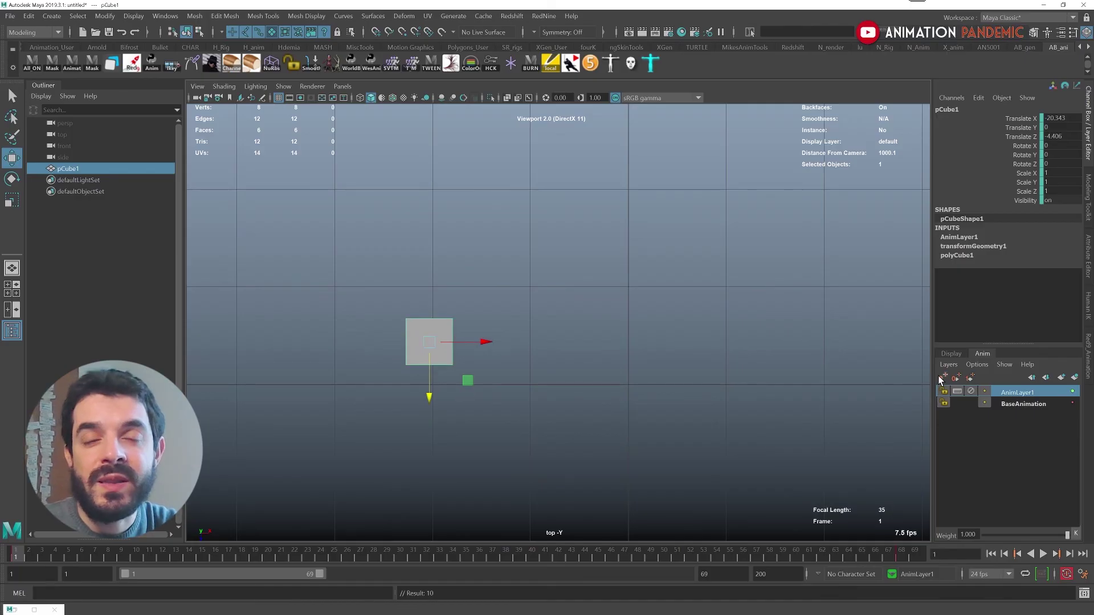